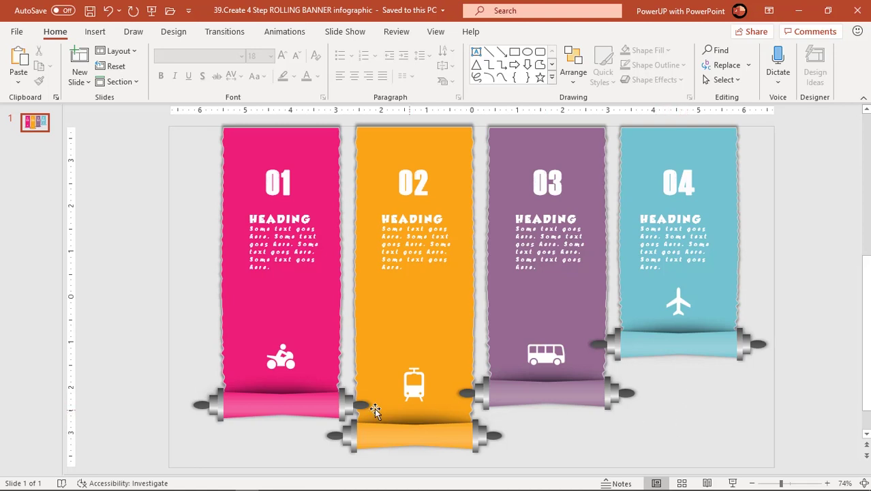
Pull the pink banner's roller, shadow and paper apart, and place its number, heading text and icon on the moved paper
left_click_drag(291, 406, 208, 442)
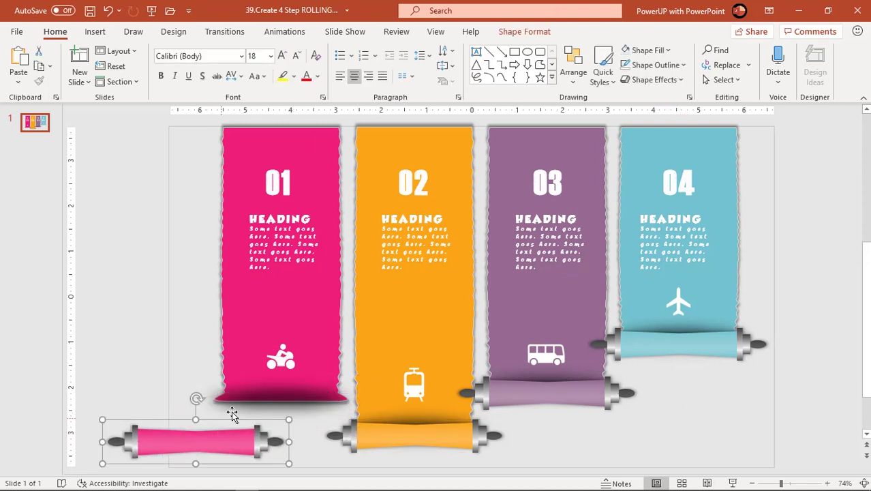
left_click(262, 401)
left_click_drag(262, 400, 182, 397)
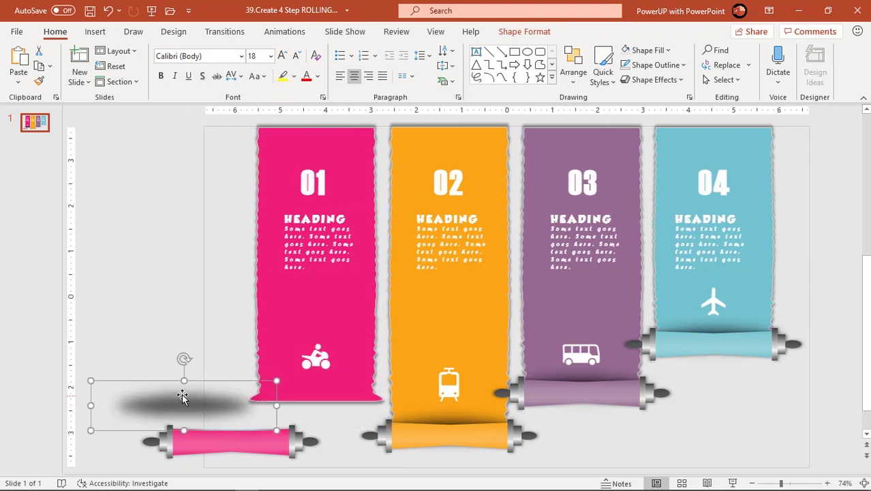
left_click_drag(271, 304, 155, 286)
left_click(310, 171)
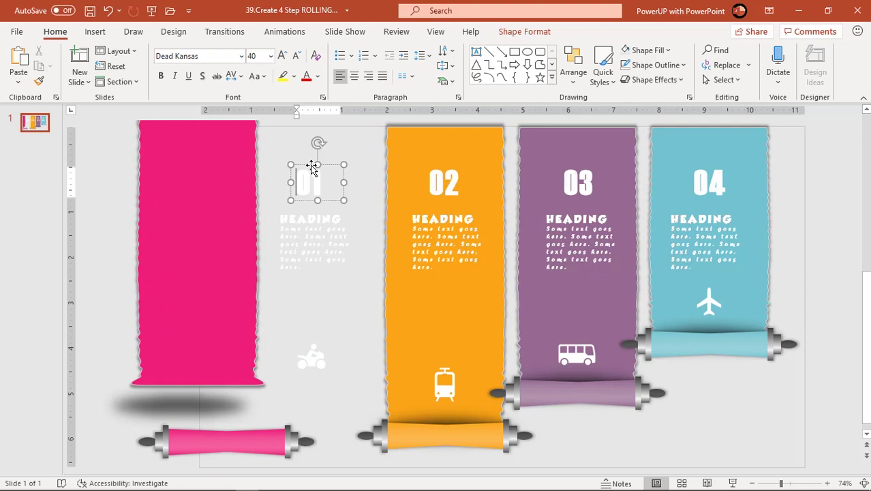
left_click_drag(311, 170, 206, 196)
left_click(304, 219)
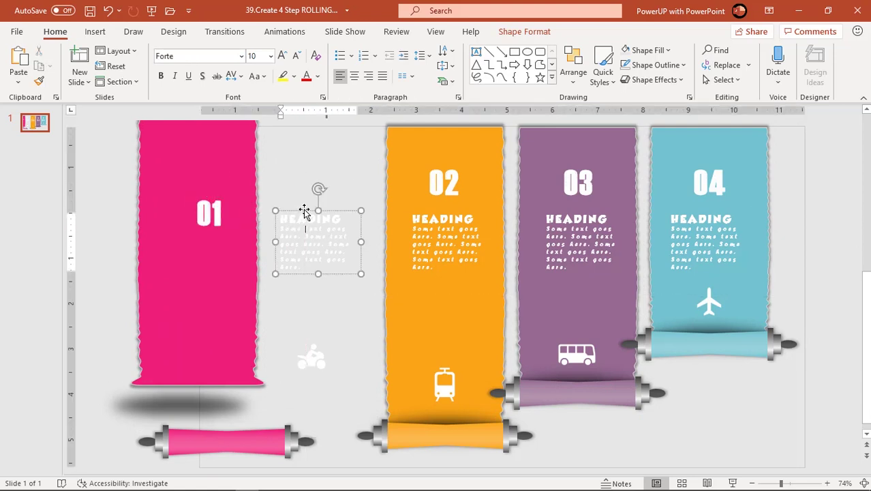
left_click_drag(304, 212, 174, 259)
left_click_drag(310, 361, 210, 351)
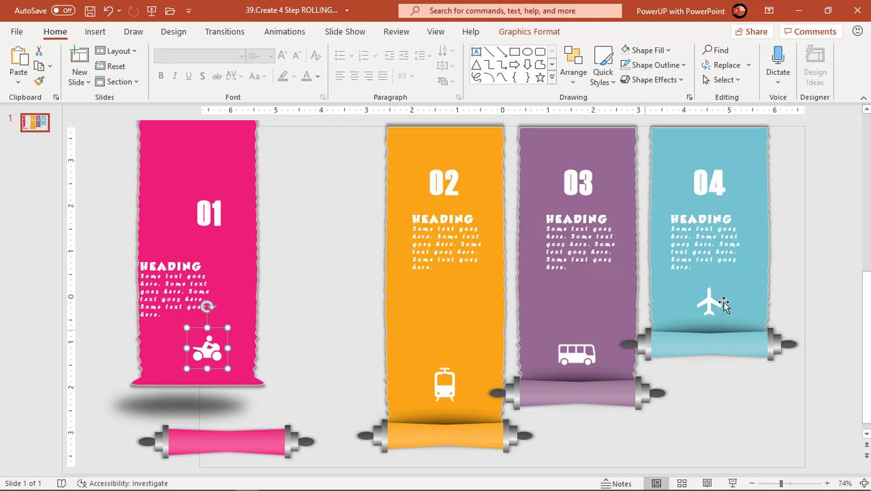
Undo the moves of the pink banner's pieces
key("ctrl+z")
key("ctrl+z")
key("ctrl+z")
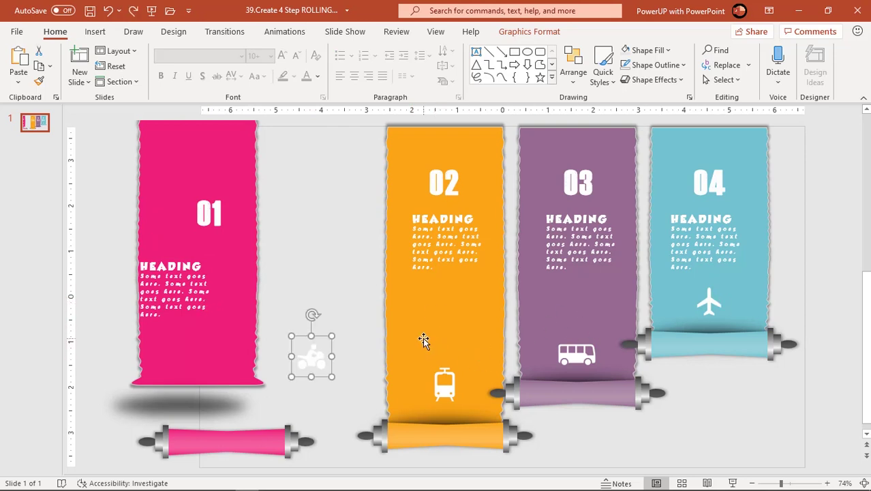
key("ctrl+z")
key("ctrl+z")
key("ctrl+z")
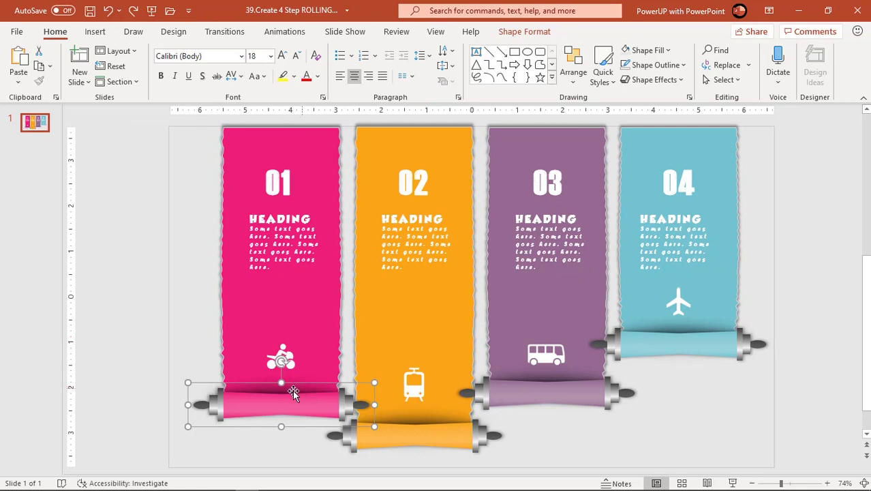
Group the pink banner's roller with its shadow
left_click_drag(276, 392, 270, 394)
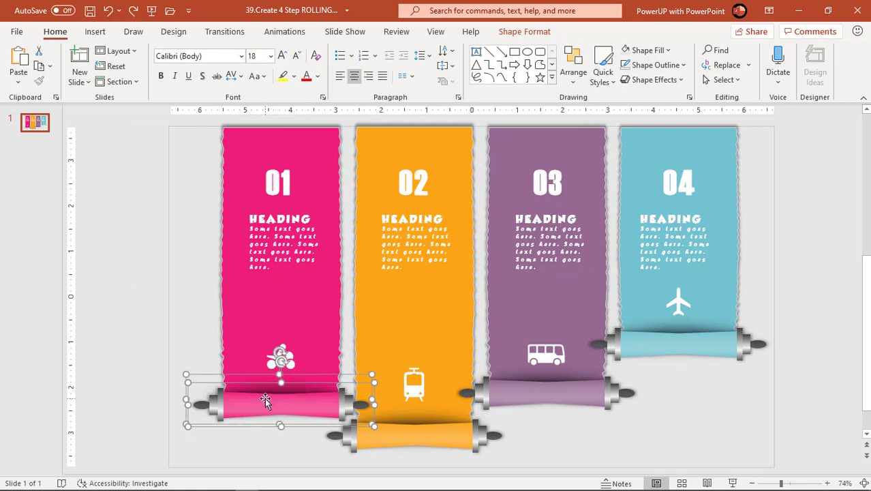
right_click(265, 400)
mouse_move(328, 239)
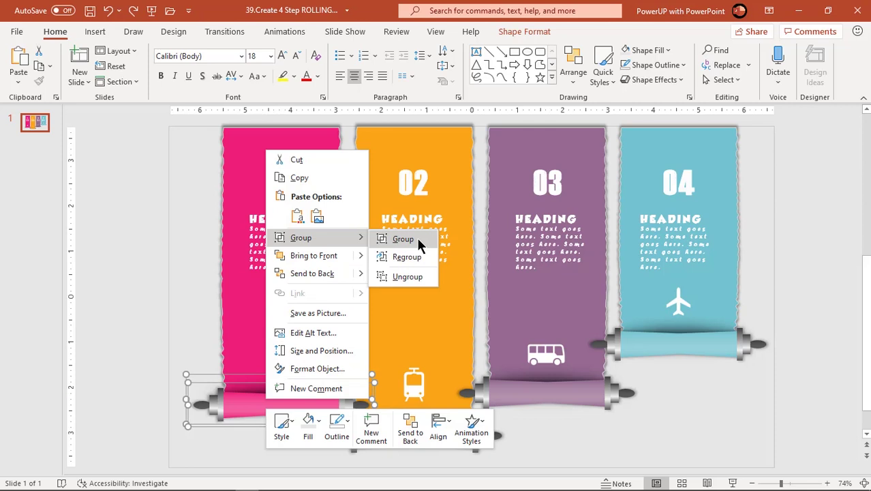
left_click(403, 239)
Group the orange banner's roller with its shadow
left_click(416, 433)
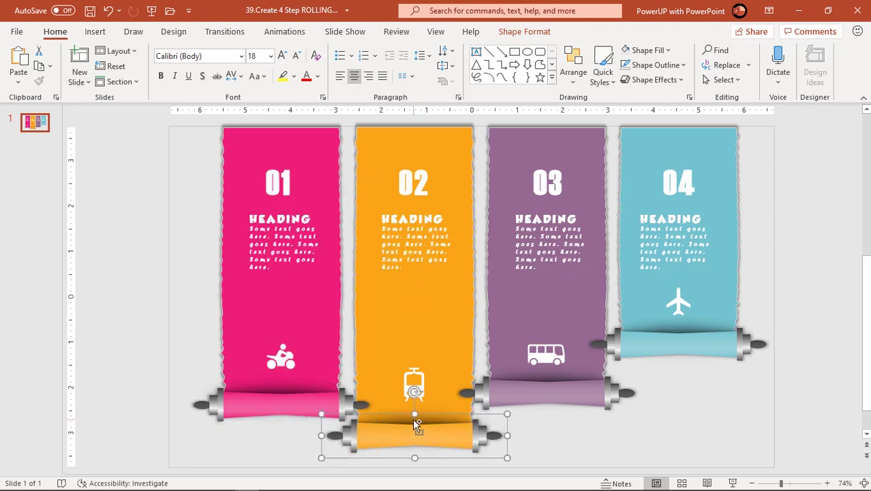
left_click_drag(415, 425, 414, 428)
right_click(409, 428)
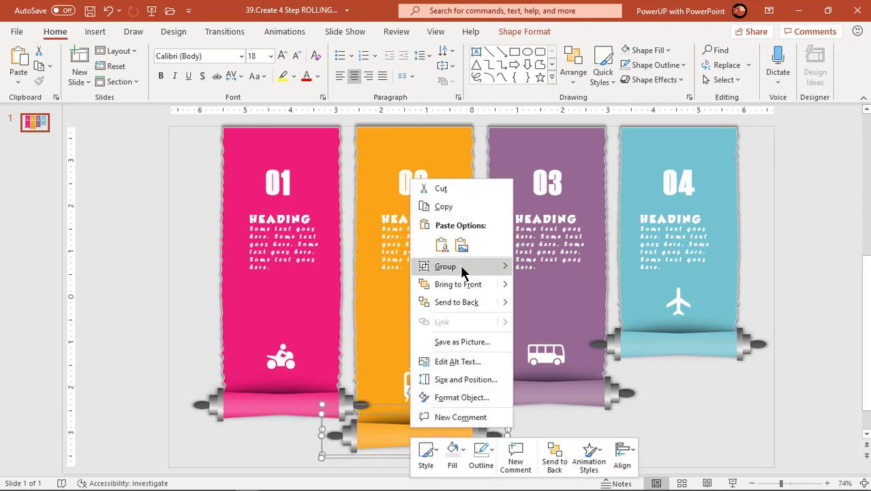
mouse_move(497, 267)
left_click(533, 269)
Group the purple banner's roller with its shadow
left_click(547, 387)
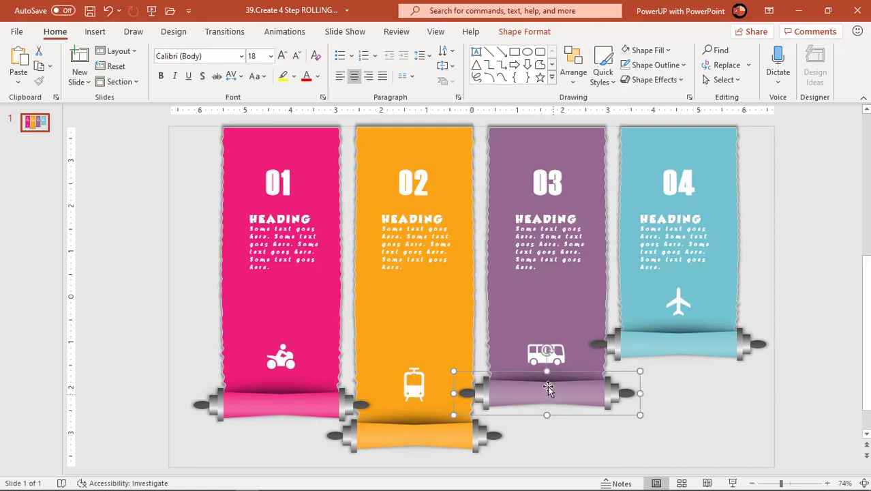
right_click(548, 383)
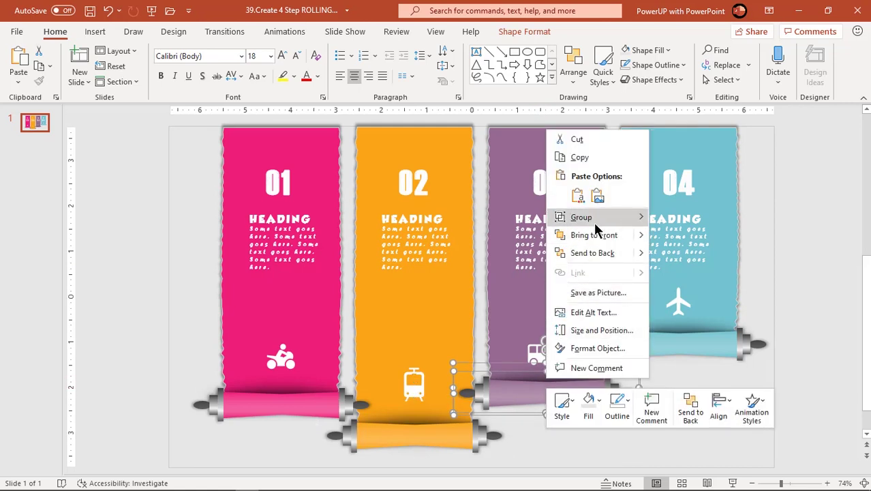
mouse_move(634, 226)
left_click(675, 222)
Group the turquoise banner's roller with its shadow
left_click(685, 344)
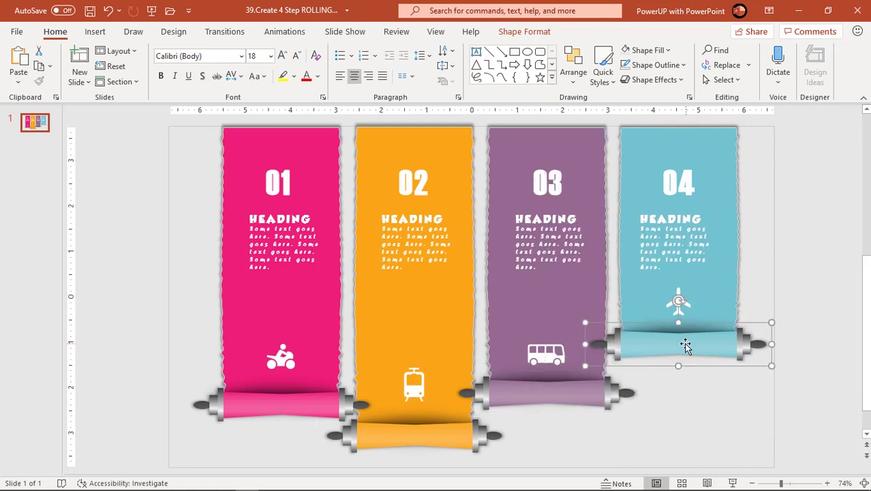
right_click(684, 335)
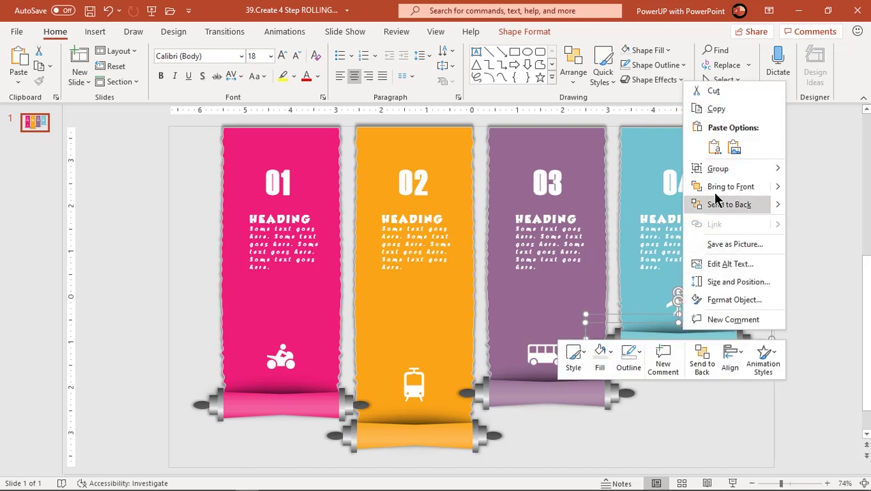
mouse_move(758, 176)
left_click(803, 173)
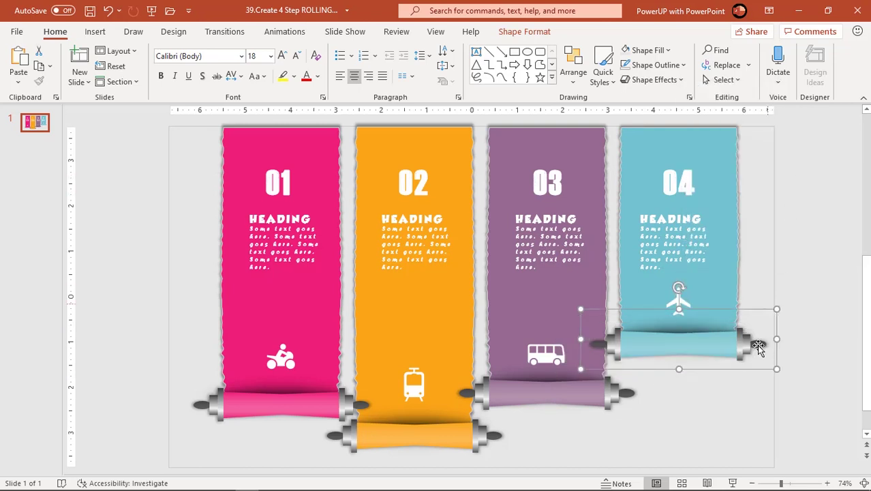
left_click(694, 437)
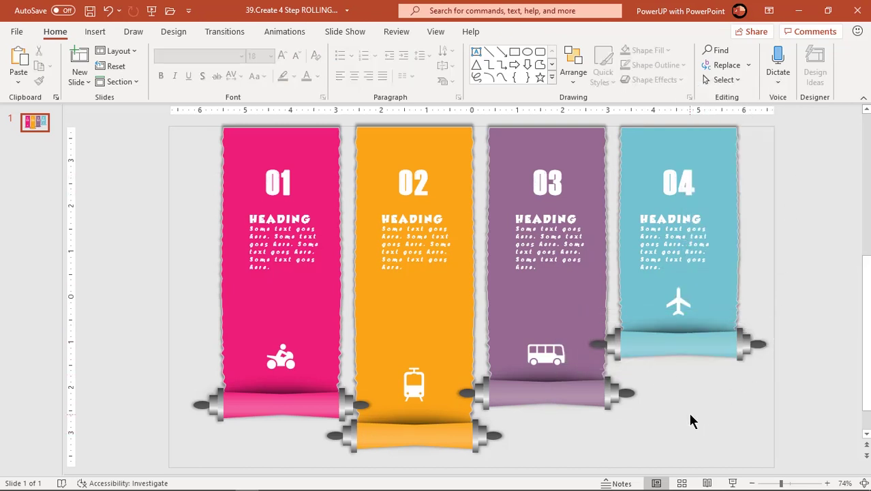
Show the Selection pane and collapse the four roller groups in it
left_click(650, 351)
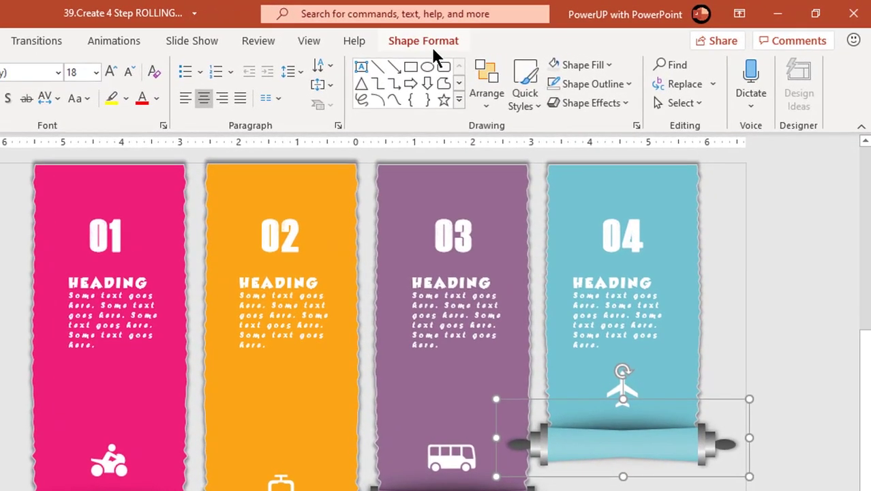
left_click(524, 31)
left_click(587, 105)
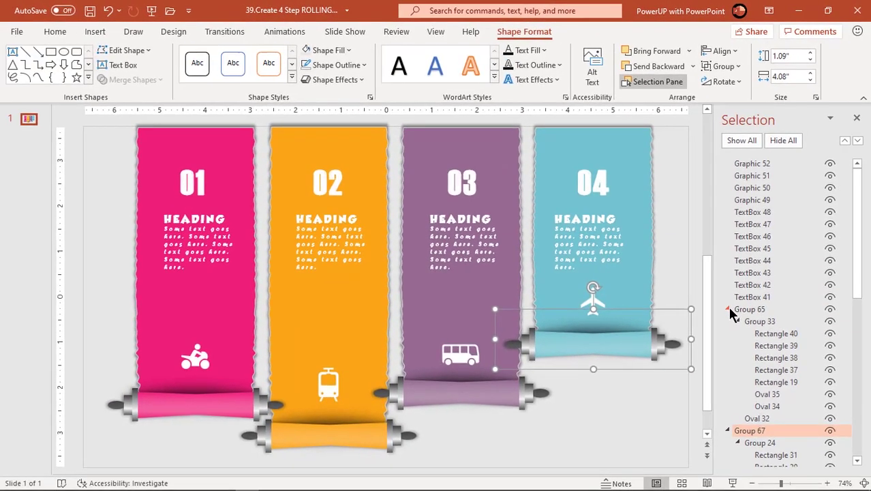
left_click(728, 309)
left_click(726, 321)
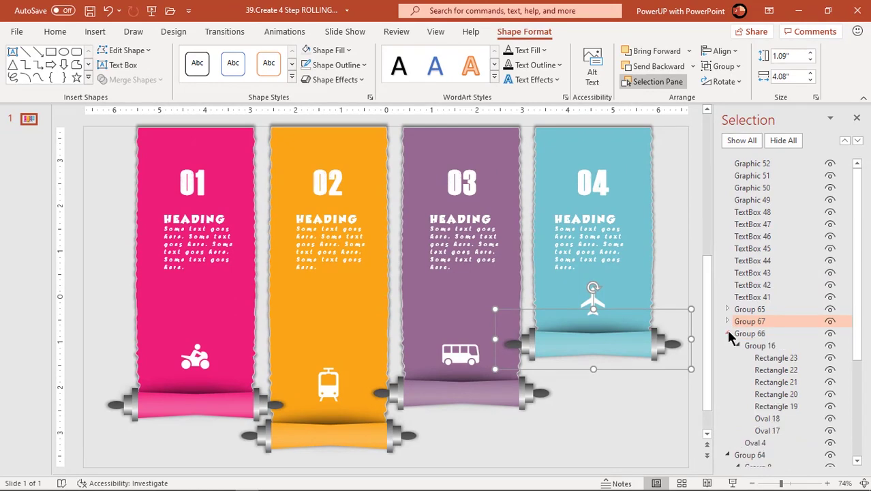
left_click(727, 333)
left_click(728, 346)
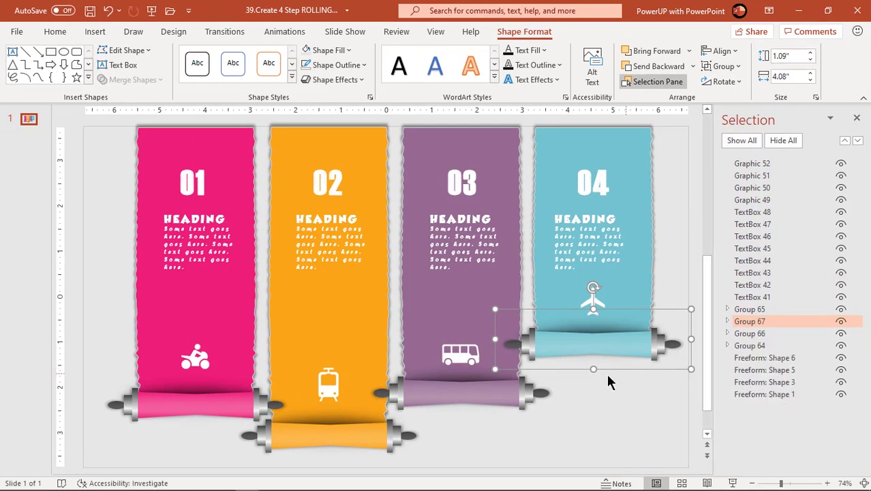
Rename the pink roller group as 1st in the Selection pane
left_click(214, 402)
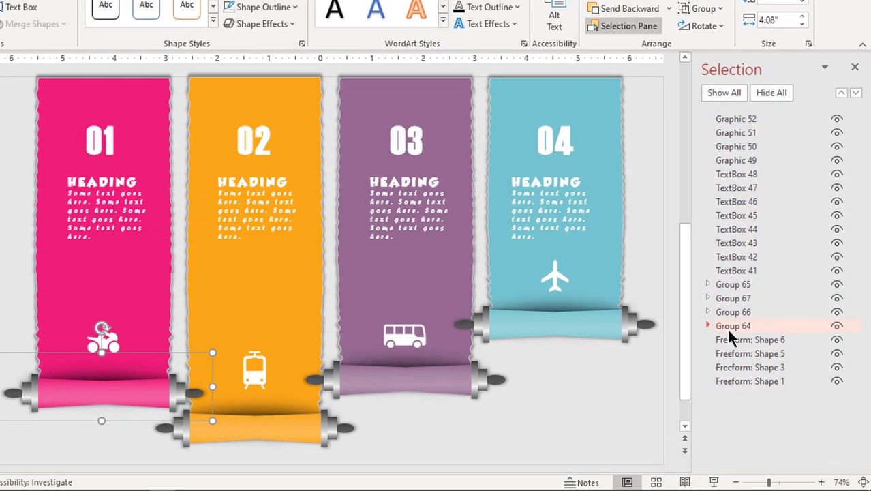
double_click(755, 346)
key("ctrl+a")
type("1st")
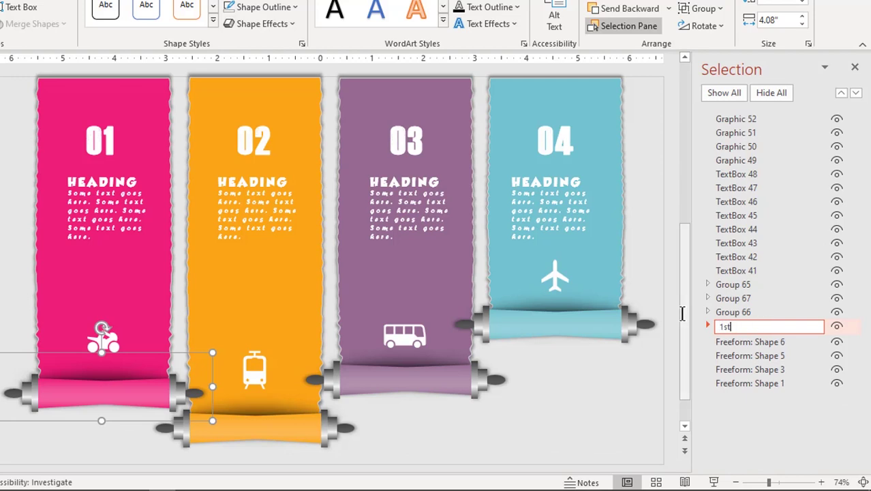
Rename the orange roller group as 2nd
left_click(314, 437)
double_click(733, 284)
type("2nd")
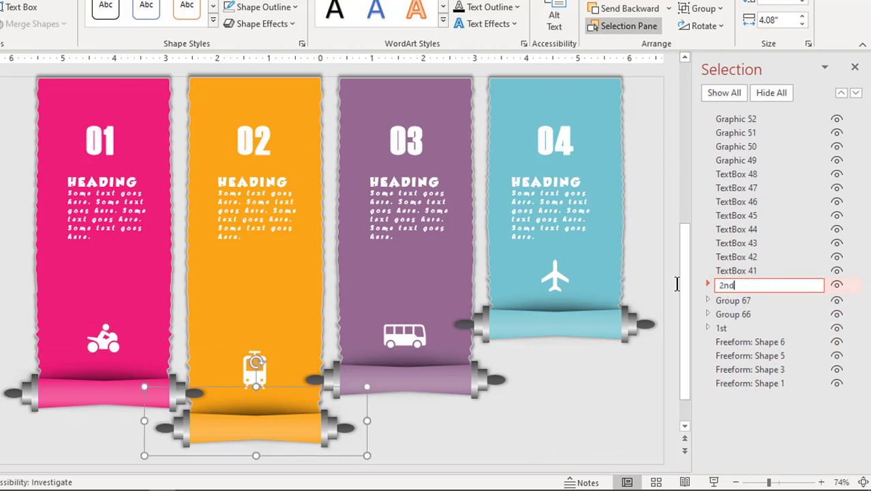
Rename the purple roller group as 3rd
left_click(462, 374)
double_click(736, 313)
key("BackSpace")
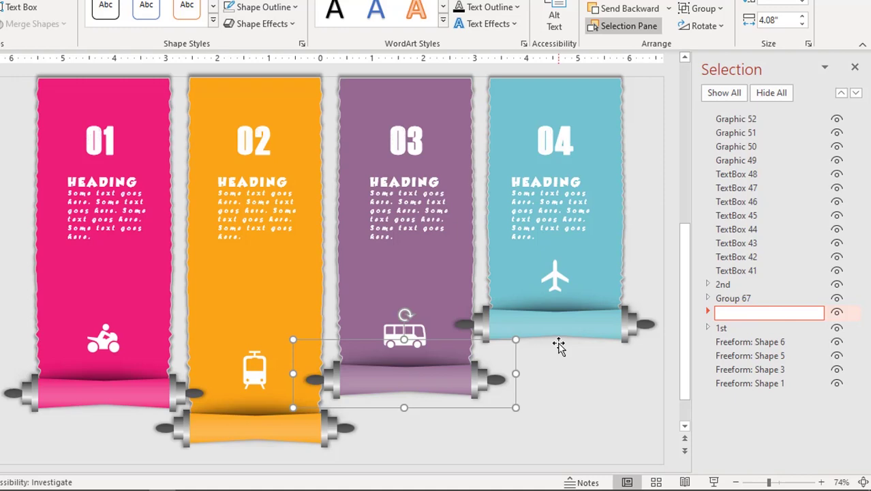
type("3rd")
Rename the turquoise roller group as 4th and close the Selection pane
left_click(566, 327)
double_click(732, 298)
type("4th")
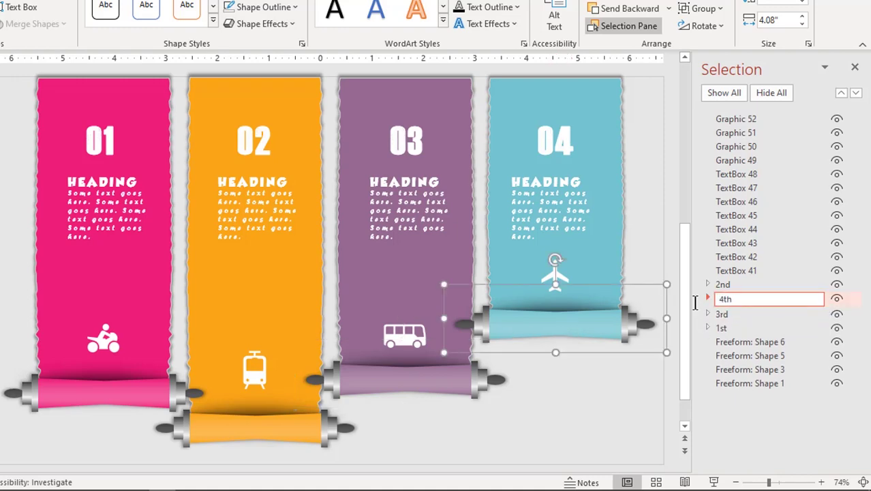
left_click(614, 403)
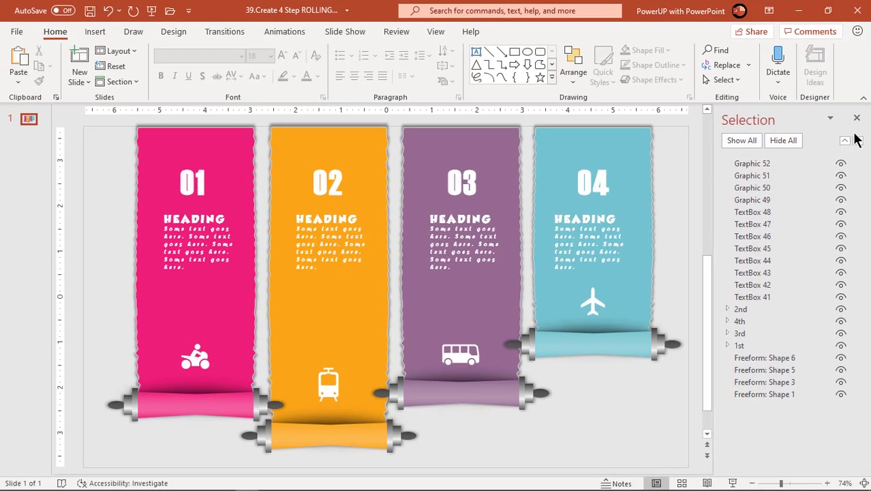
left_click(857, 117)
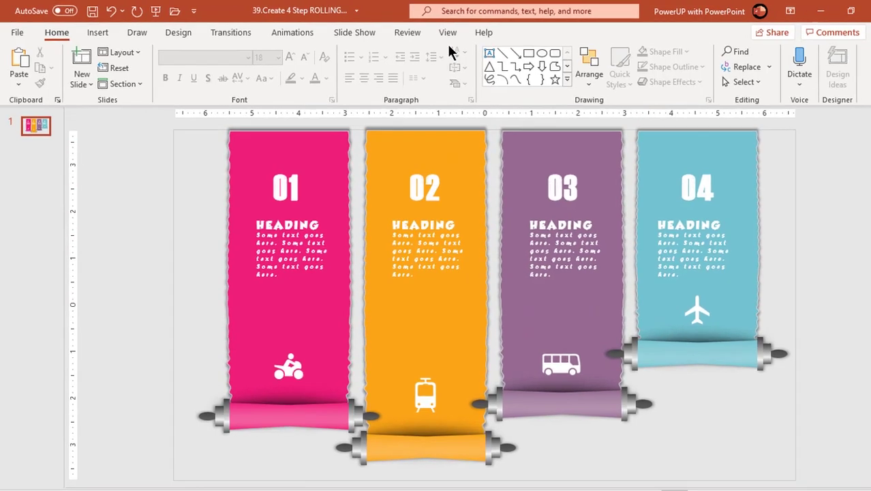
Show the guides and place one horizontal guide through the pink roller's centre and an added one through the orange roller's centre
left_click(435, 31)
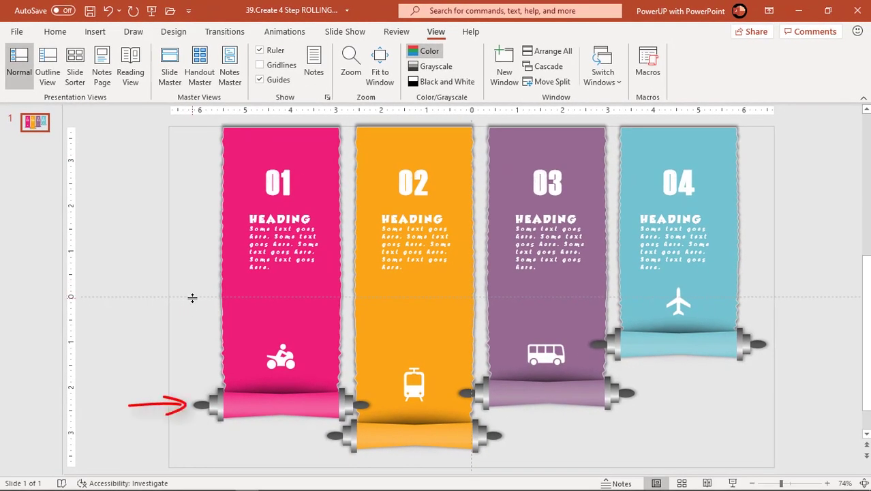
left_click_drag(192, 297, 174, 406)
right_click(174, 405)
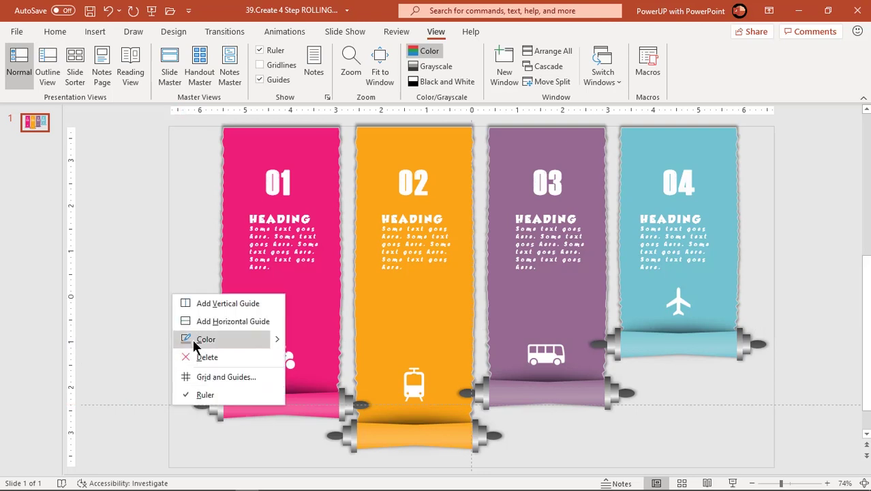
left_click(205, 321)
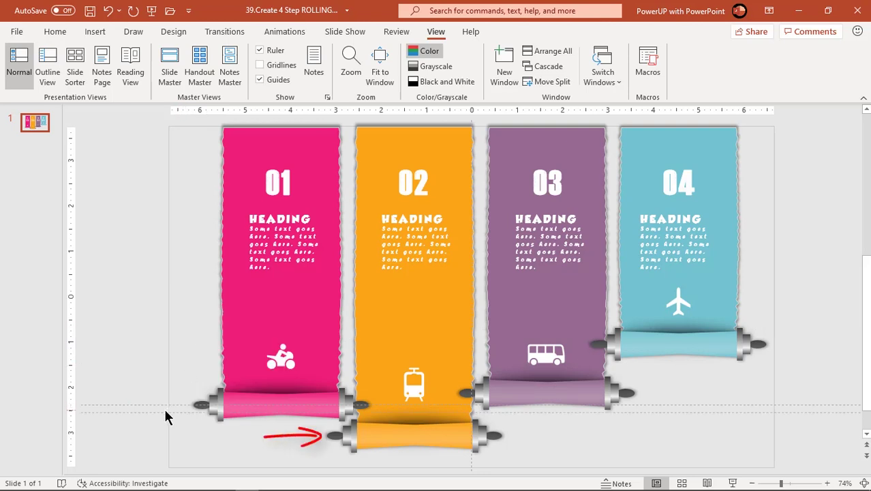
left_click_drag(158, 411, 169, 437)
Add two more horizontal guides, one through the purple roller's centre and one through the turquoise roller's centre
right_click(169, 438)
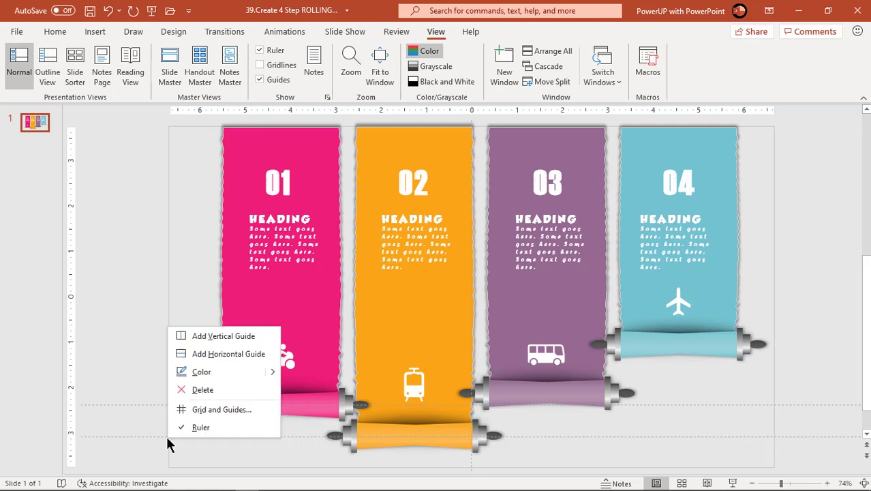
left_click(200, 357)
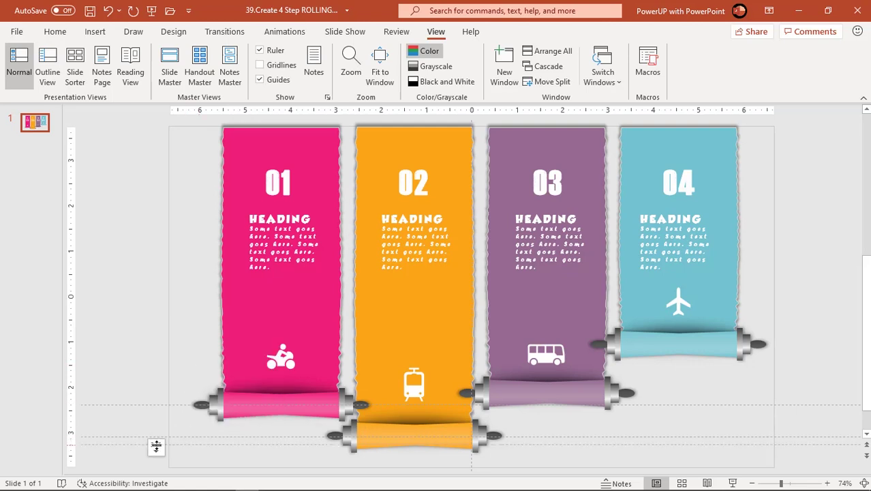
mouse_move(155, 444)
left_mouse_down()
mouse_move(177, 393)
mouse_move(168, 393)
mouse_move(164, 368)
mouse_move(176, 344)
left_mouse_up()
right_click(168, 393)
left_click(204, 306)
left_click_drag(158, 434, 165, 433)
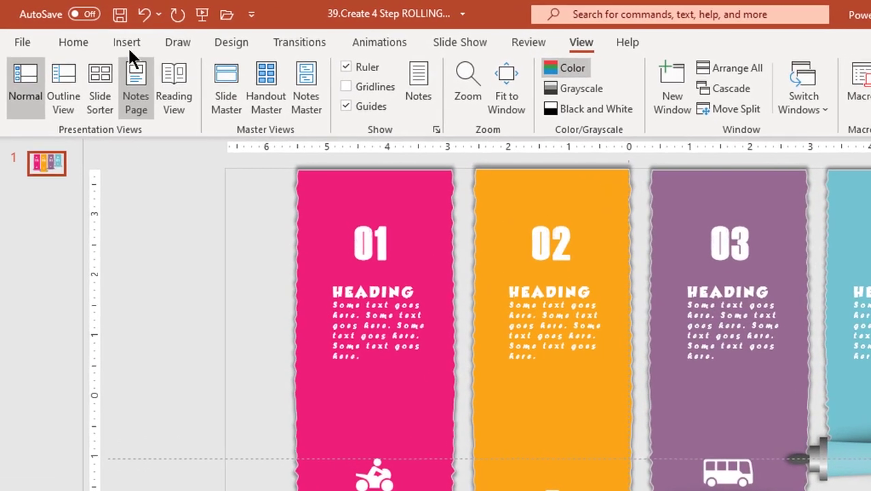
Draw a rectangle about 3.24" high and 2.87" wide over the upper part of the pink banner
left_click(95, 32)
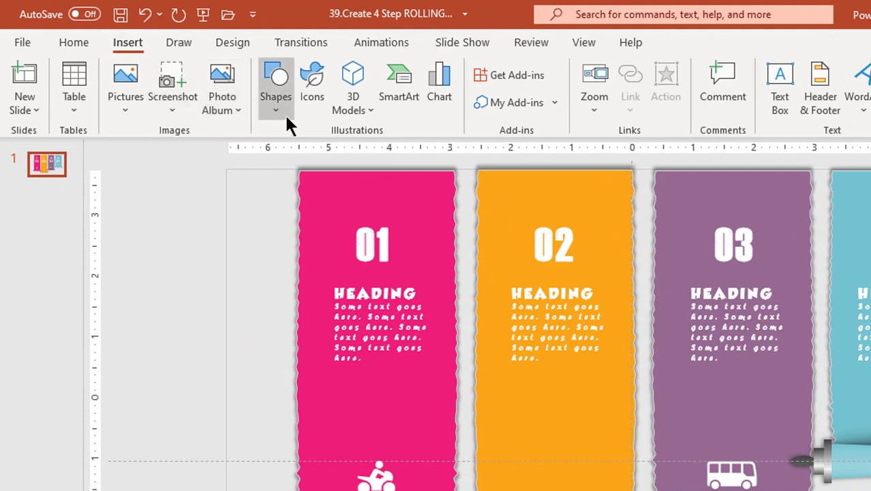
left_click(276, 102)
left_click(318, 153)
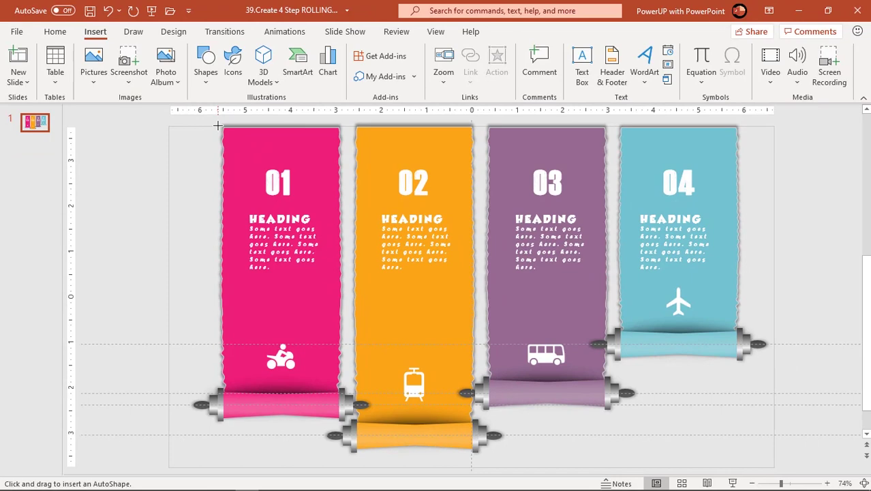
left_click_drag(218, 125, 348, 281)
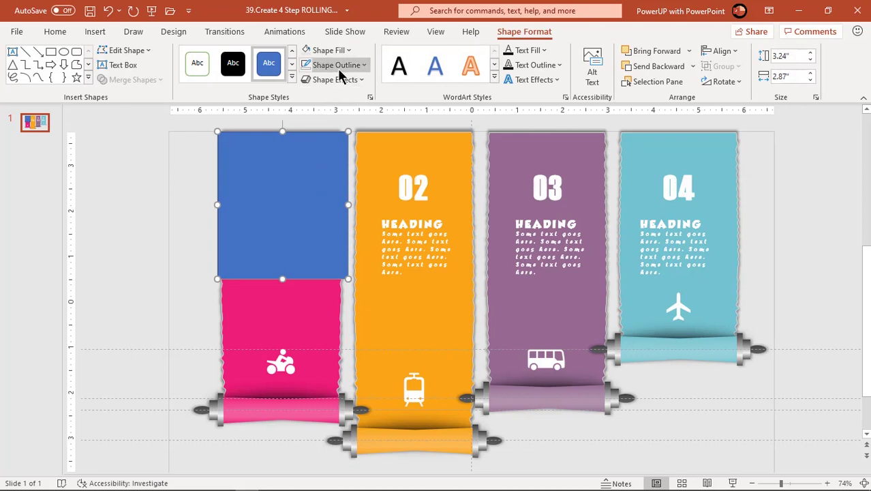
Remove the new rectangle's outline and fill it with the second-darkest shade of the black theme colour
left_click(337, 66)
left_click(331, 238)
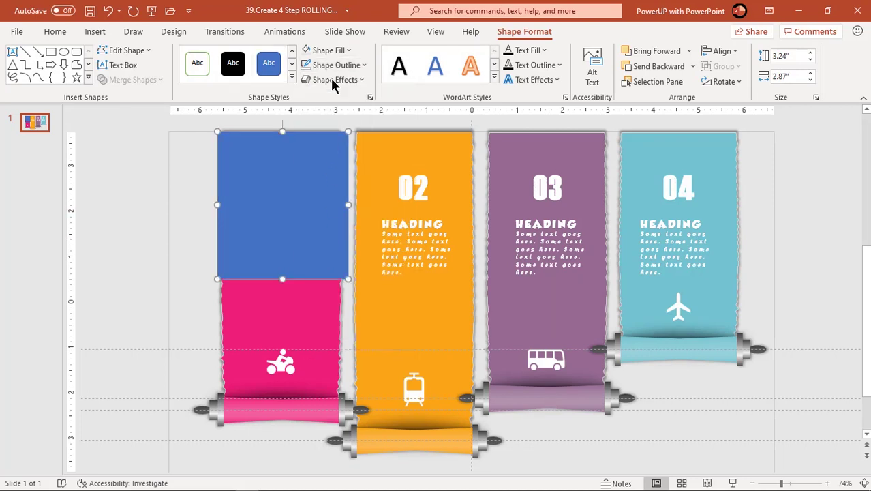
left_click(333, 49)
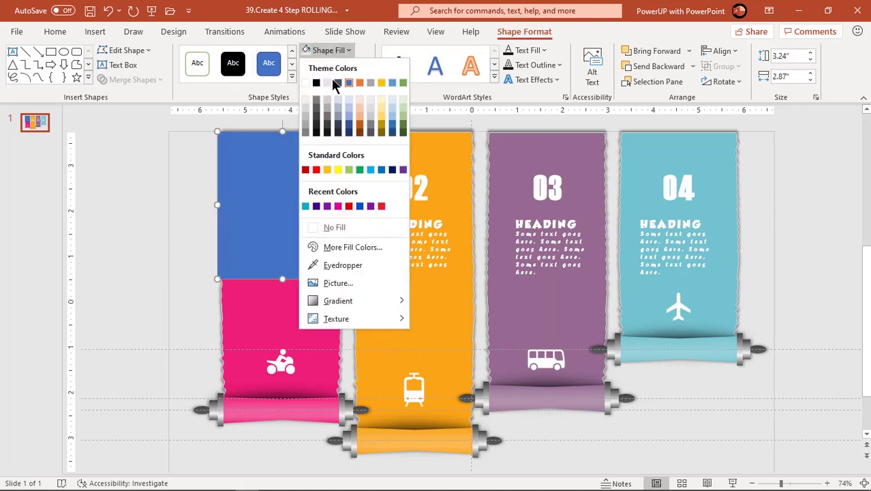
left_click(316, 126)
left_click_drag(282, 131, 282, 132)
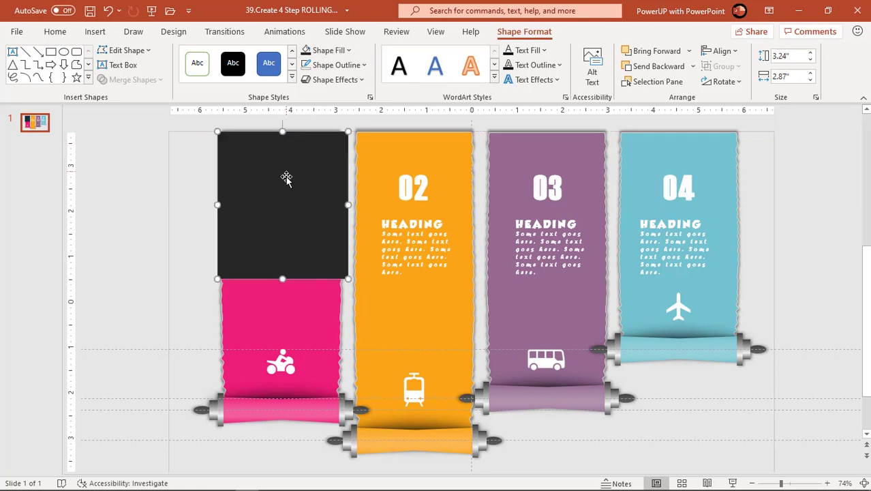
Duplicate the dark rectangle three times so that copies cover the upper parts of the orange, purple and turquoise banners
left_click_drag(279, 203, 408, 196)
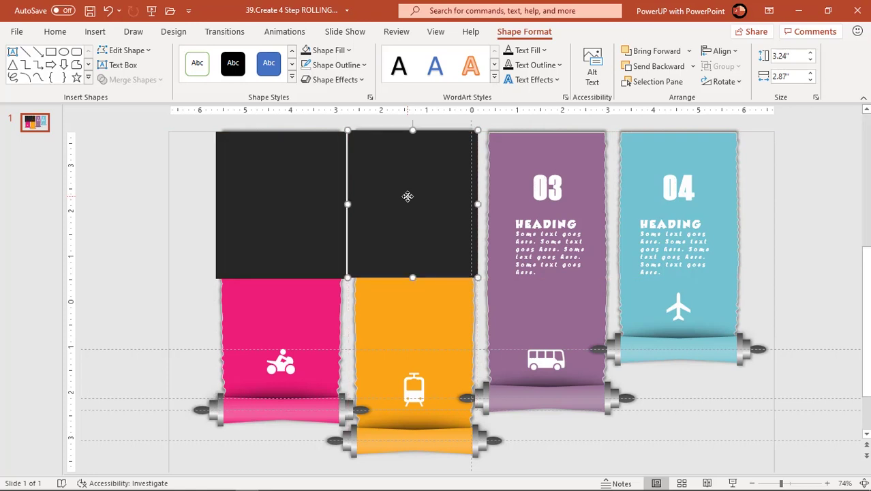
key("ctrl+d")
key("Right")
key("Right")
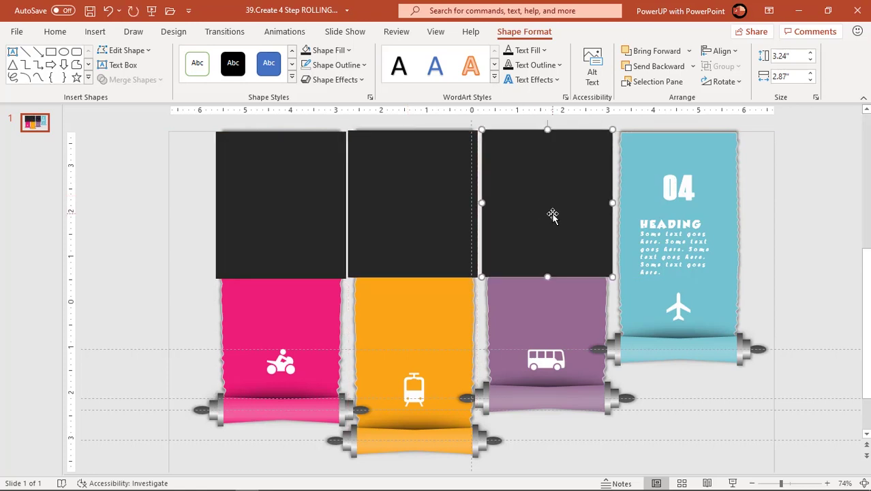
key("ctrl+d")
key("Left")
key("Left")
key("Left")
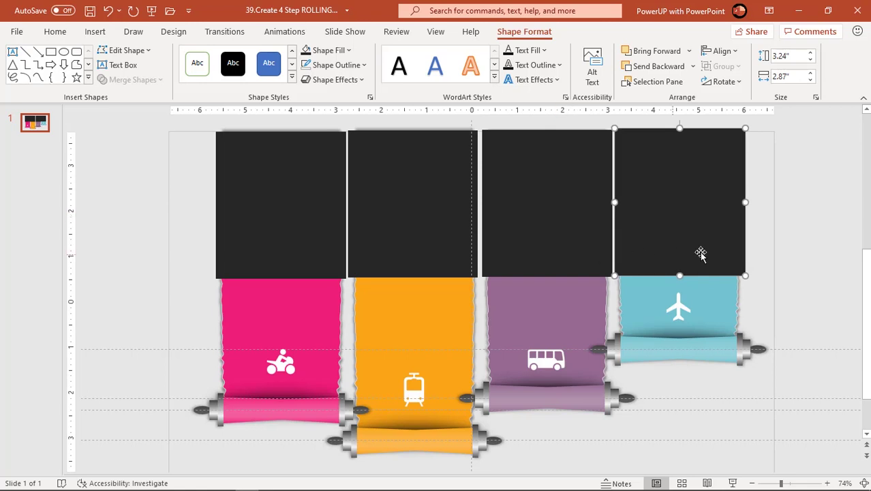
left_click(764, 230)
Fill all four covering rectangles with the slide's background grey, sampled with the Eyedropper
left_click(672, 212)
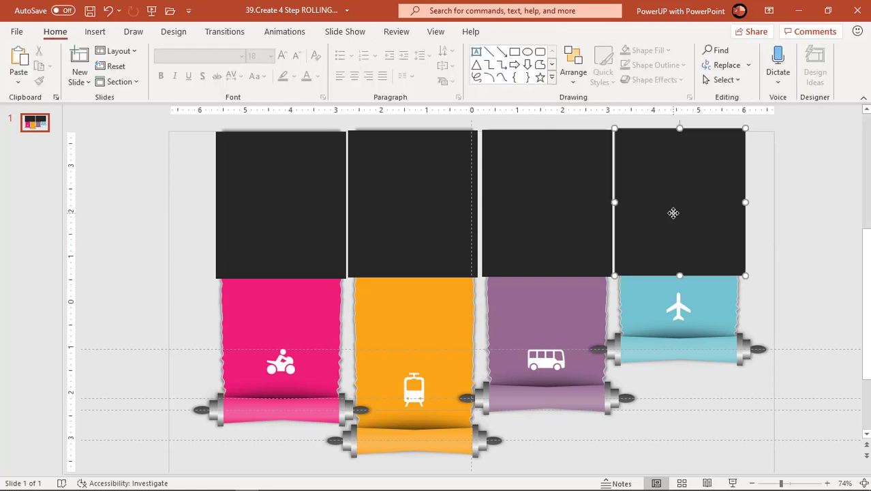
left_click(549, 205, "shift")
left_click(409, 209, "shift")
left_click(300, 196, "shift")
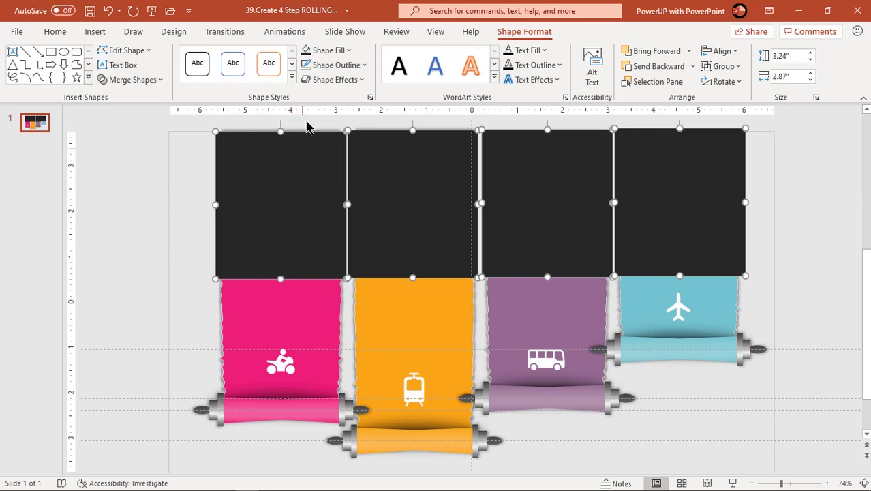
left_click(329, 50)
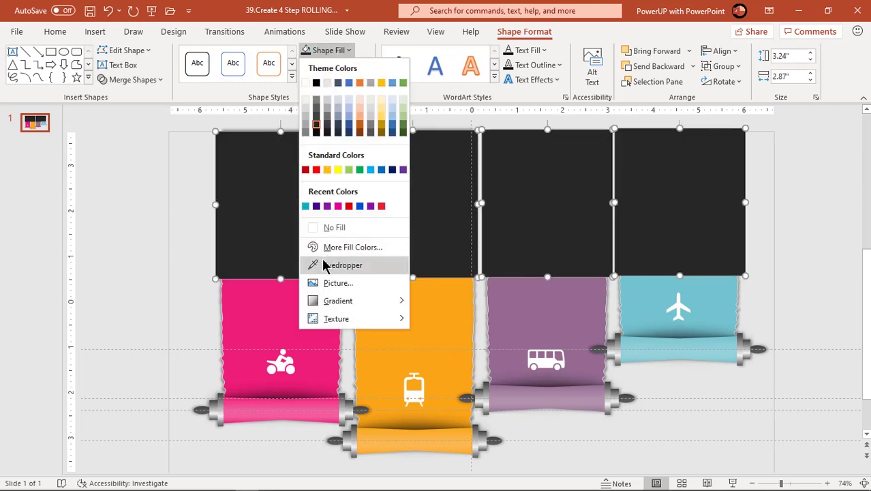
left_click(334, 266)
left_click(191, 215)
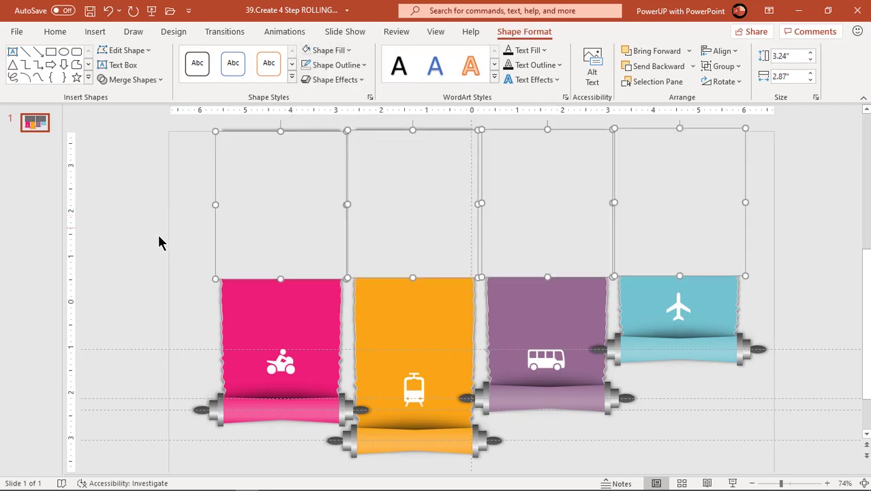
left_click(156, 244)
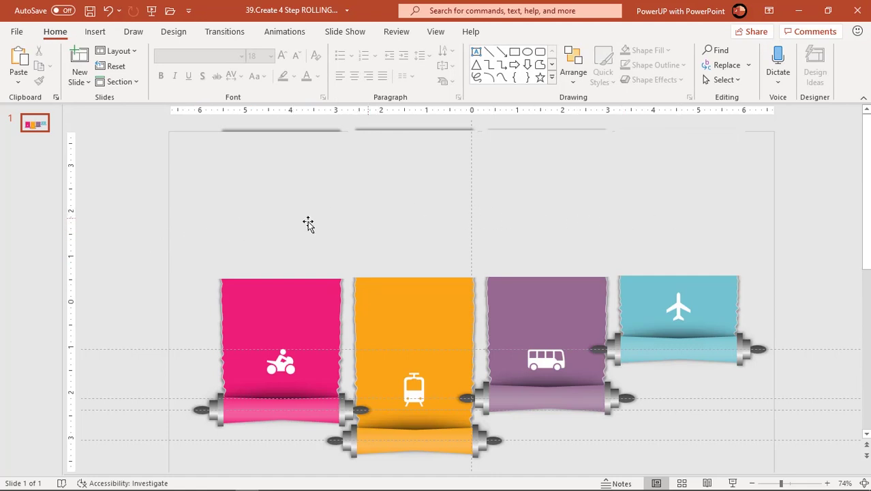
Fill the four background-coloured rectangles again with the second-darkest shade of the black theme colour
left_click(283, 230)
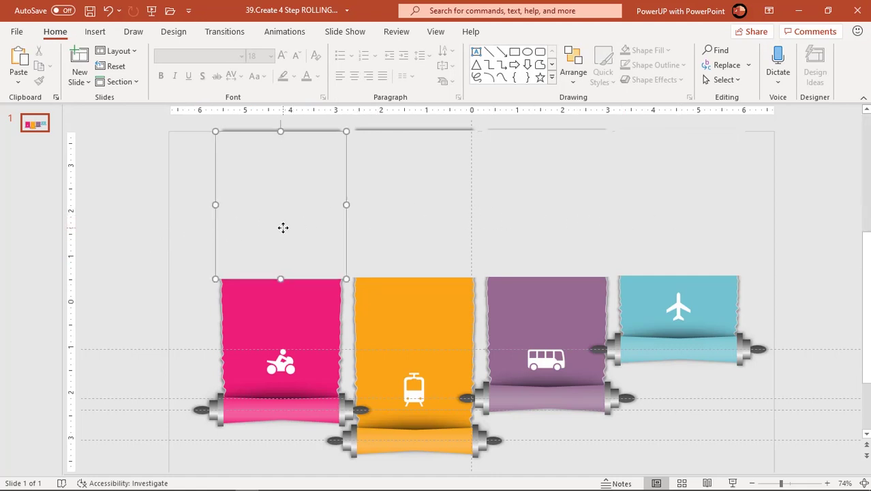
left_click(402, 216, "shift")
left_click(540, 197, "shift")
left_click(642, 195, "shift")
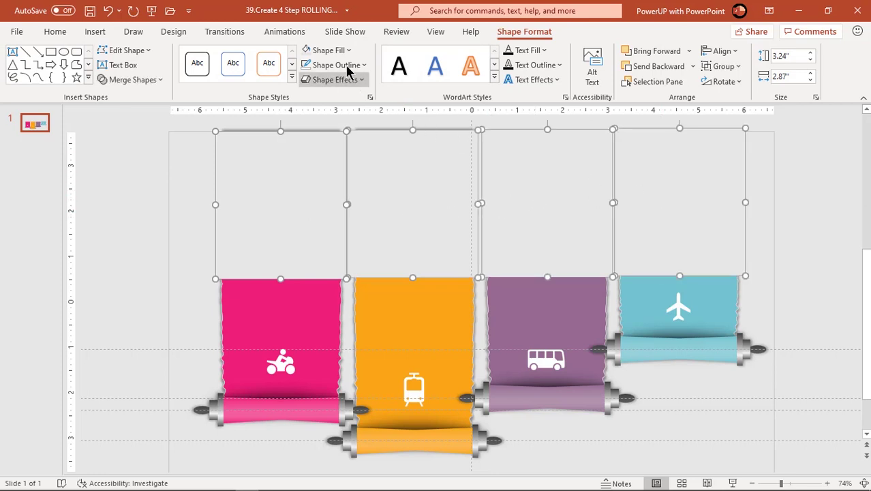
left_click(327, 49)
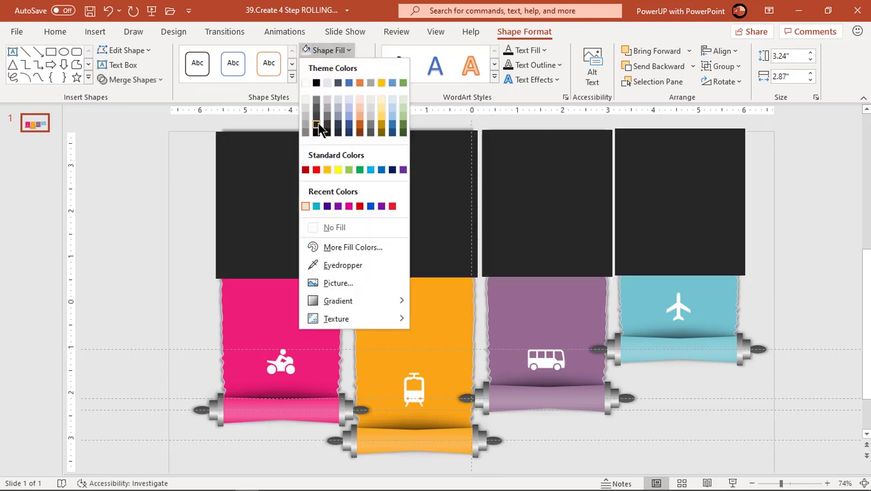
left_click(317, 127)
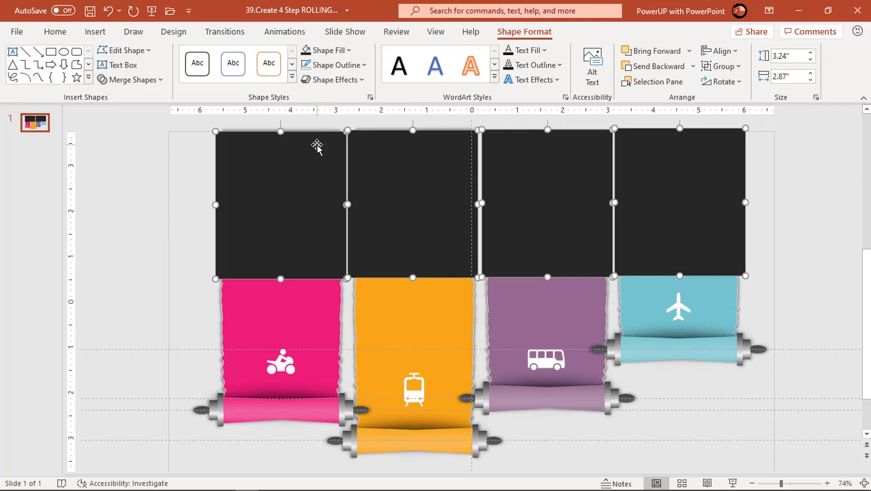
left_click(208, 253)
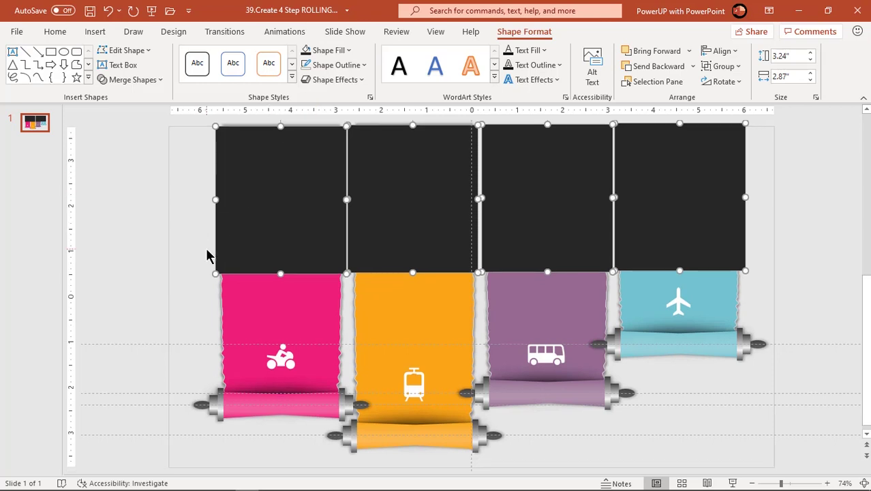
Show the Selection pane and rename the rectangle over the pink banner as 1st R and the one over the orange banner as 2nd R
left_click(294, 231)
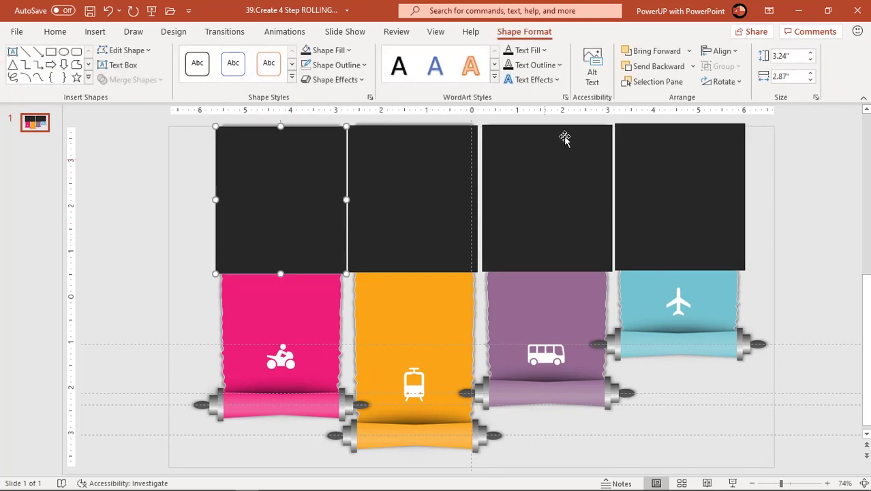
left_click(656, 81)
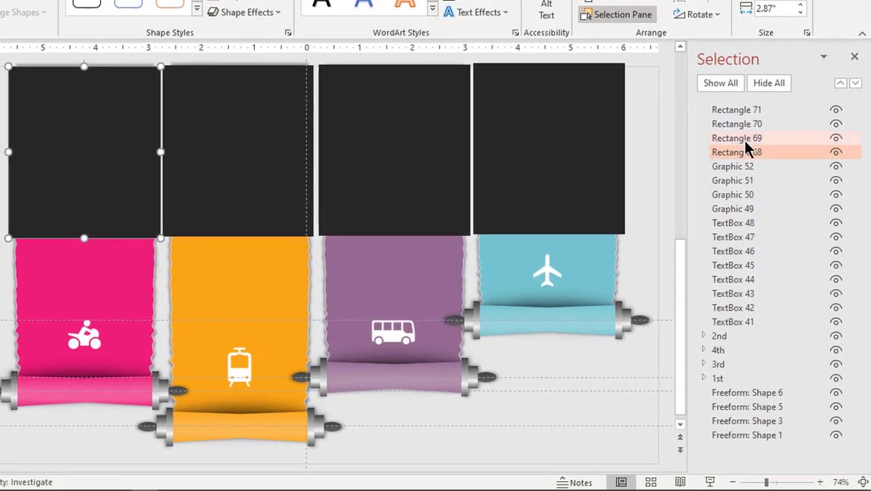
double_click(745, 150)
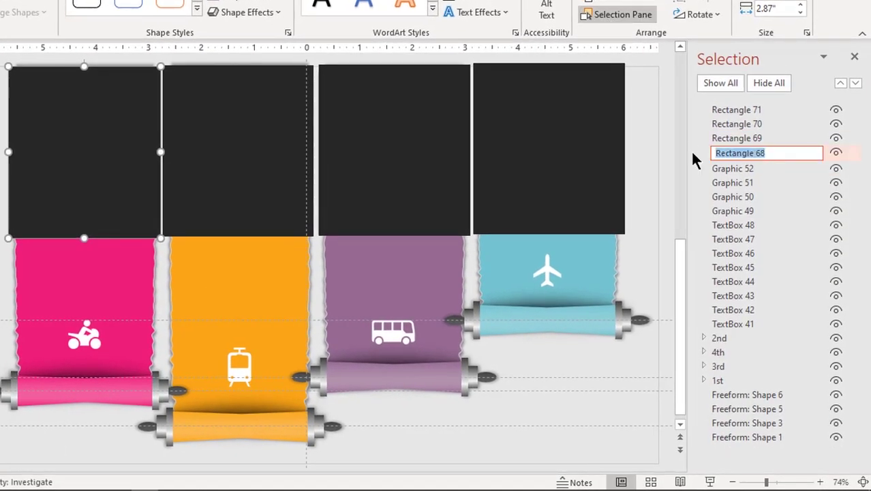
type("1st R")
left_click(329, 157)
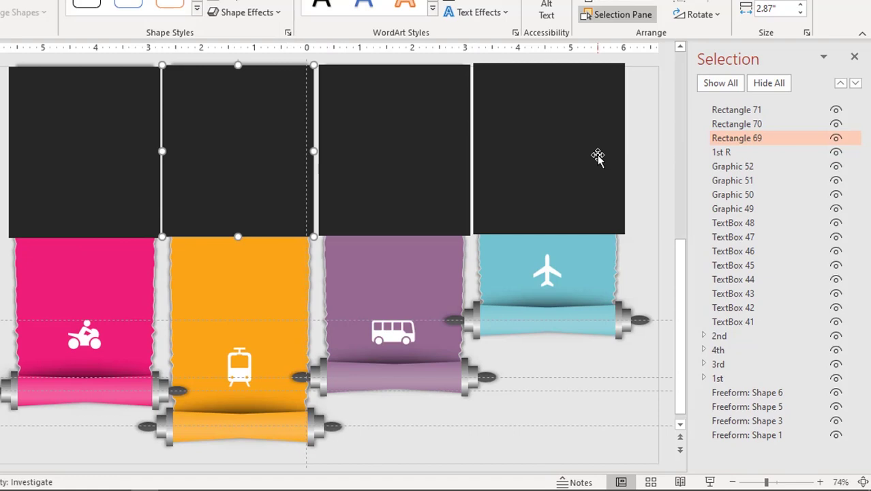
double_click(736, 138)
type("2nd R")
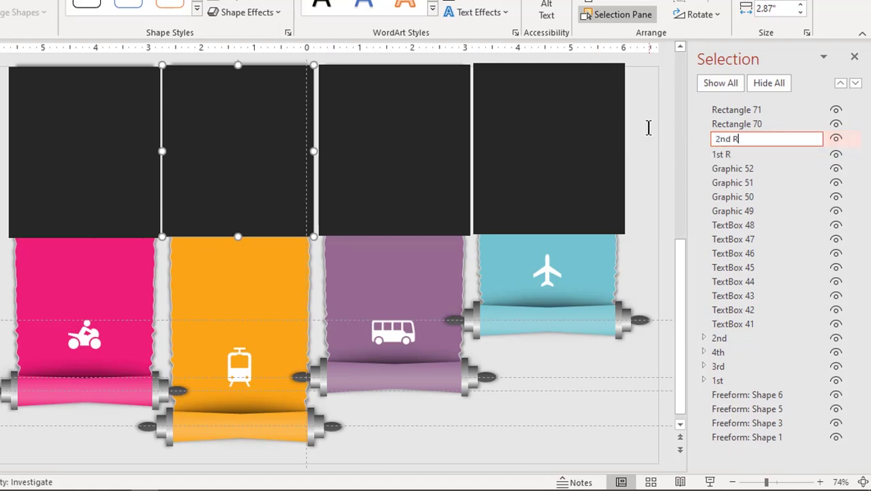
Rename the rectangle over the purple banner as 3rd R and the turquoise one as 4th R, then close the Selection pane
left_click(745, 126)
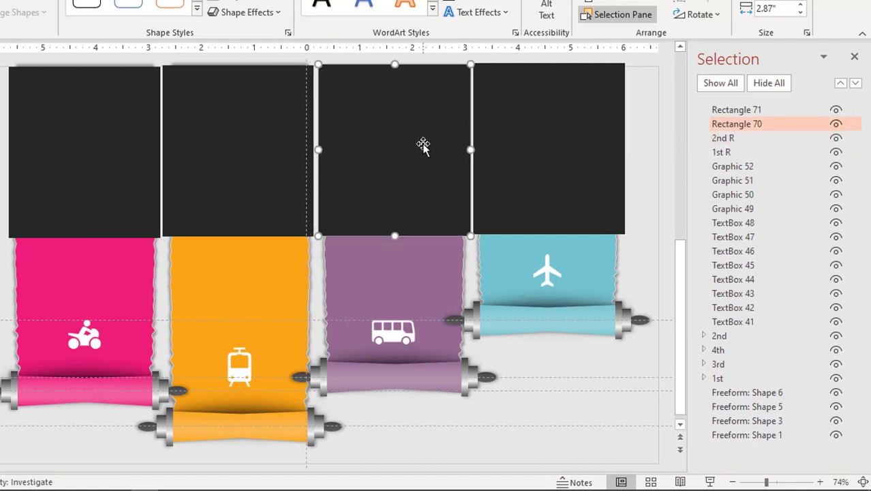
double_click(772, 124)
type("3rd")
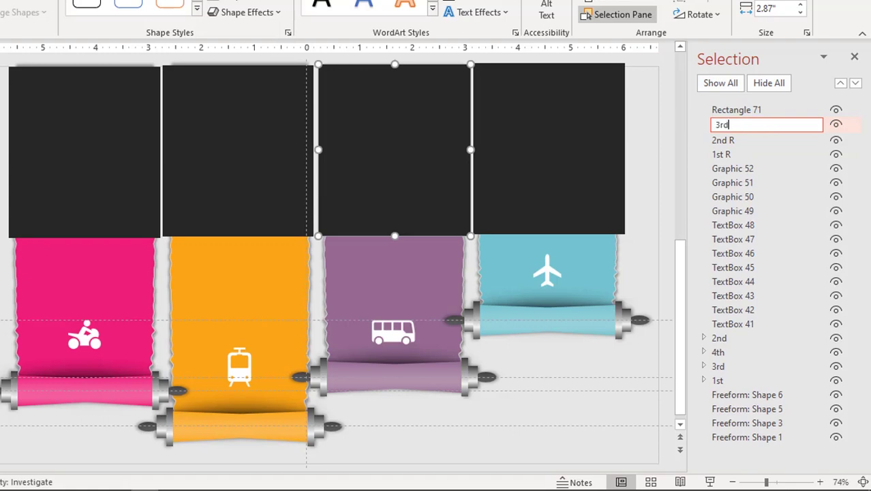
type(" R")
left_click(736, 110)
left_click(743, 110)
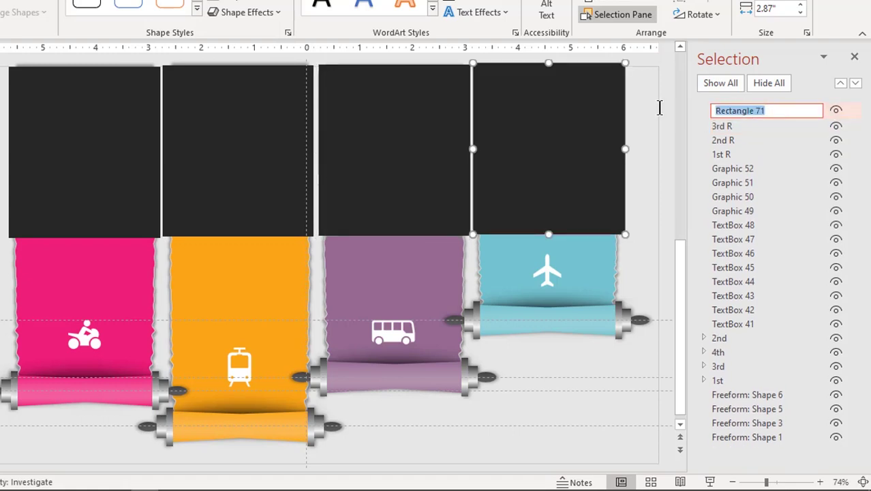
type("4th R")
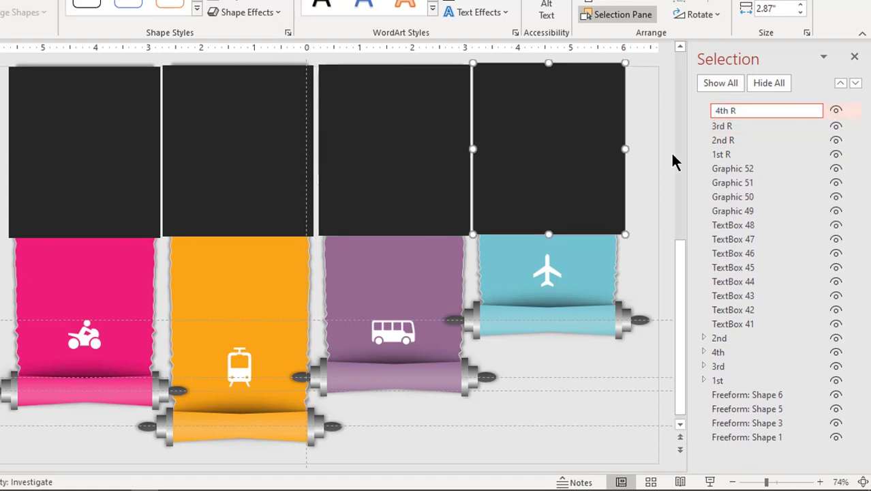
left_click(671, 161)
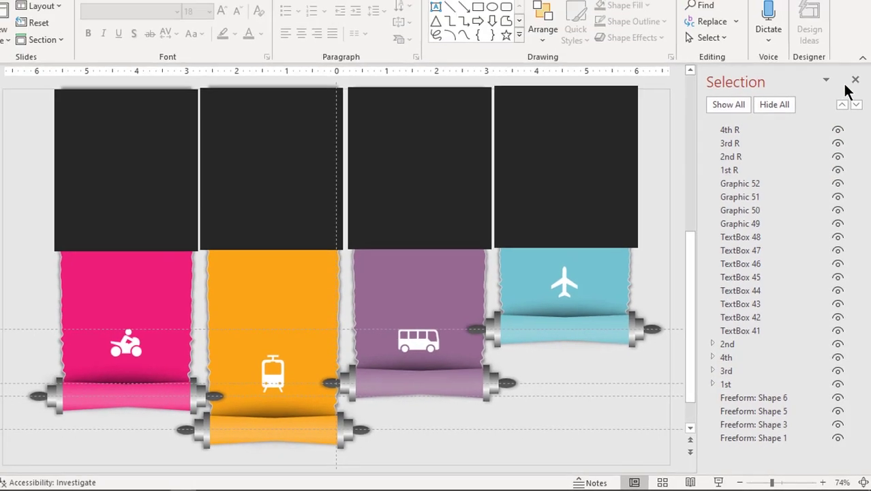
left_click(854, 81)
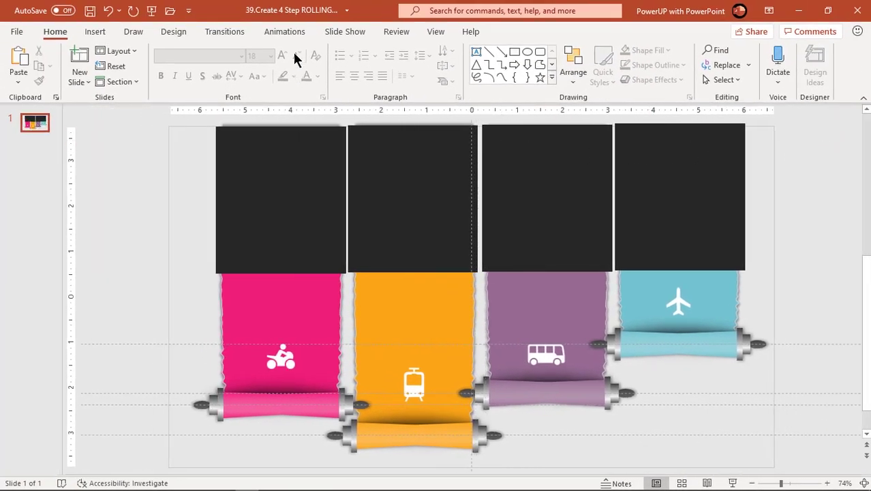
Show the Animation Pane, then give the four covering rectangles a Lines motion path that starts on click for each
left_click(290, 32)
left_click(605, 53)
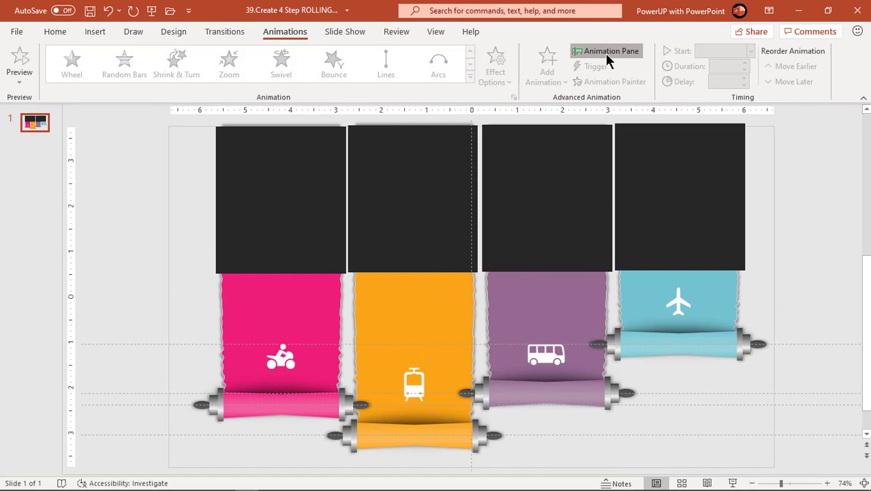
left_click(219, 196)
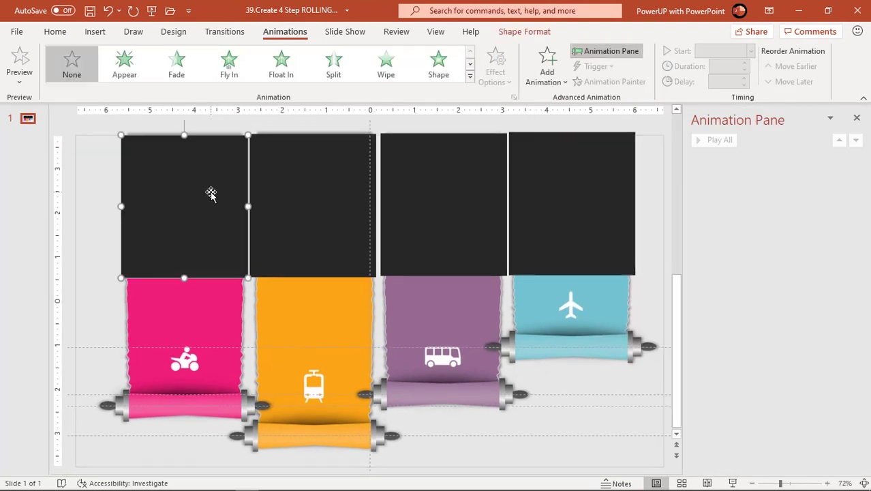
left_click(315, 204, "shift")
left_click(450, 198, "shift")
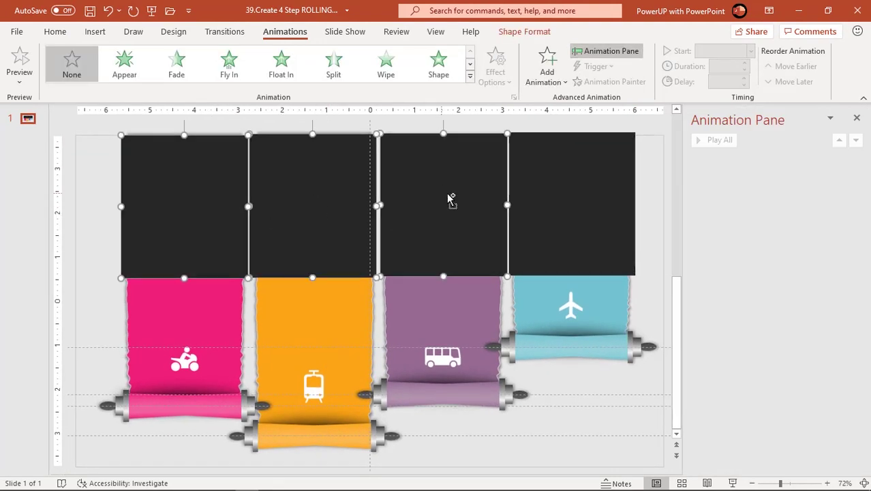
left_click(548, 197, "shift")
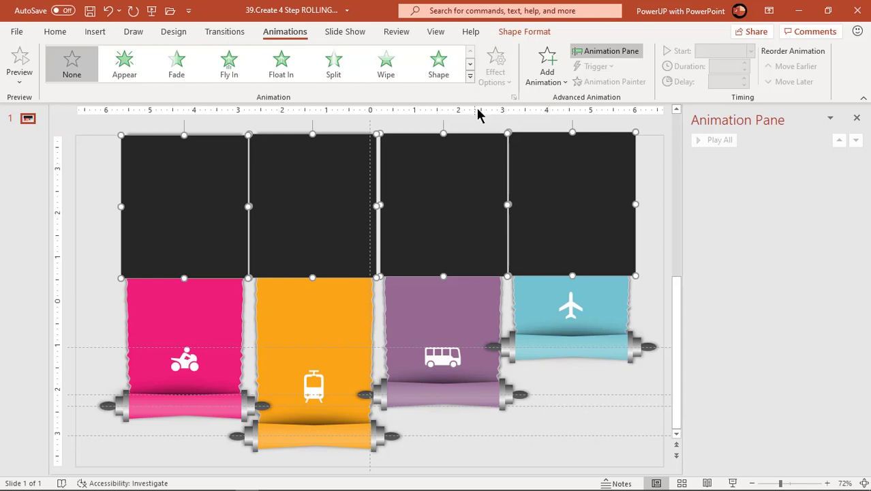
left_click(469, 75)
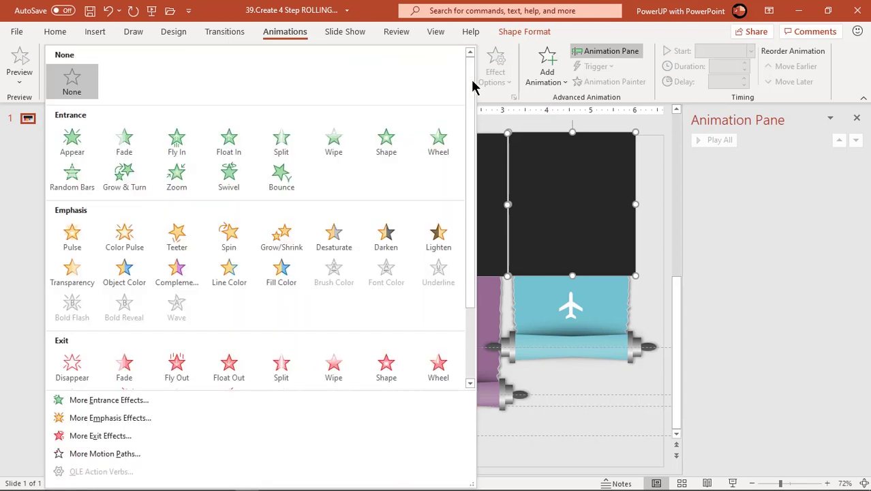
left_click_drag(469, 107, 474, 191)
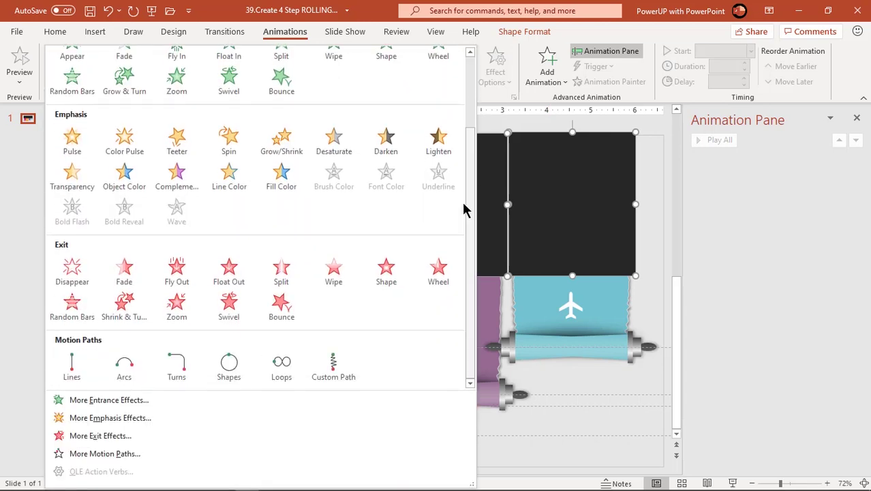
left_click(72, 368)
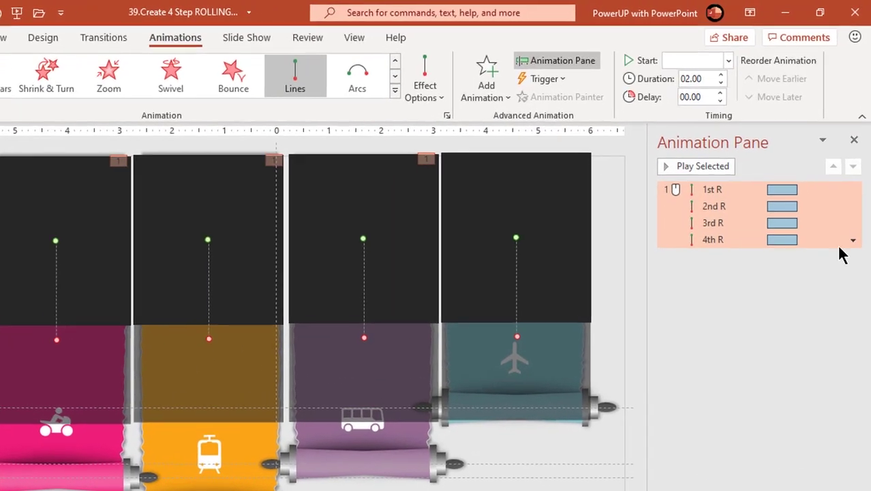
left_click(855, 209)
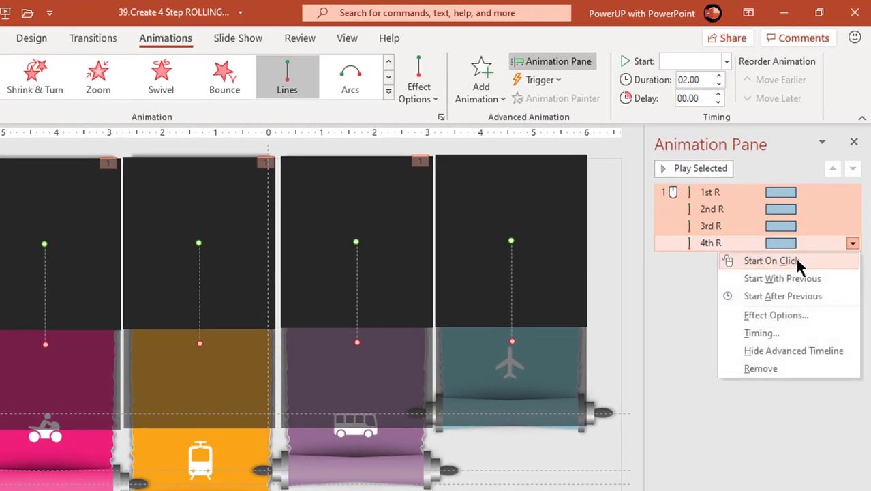
left_click(794, 259)
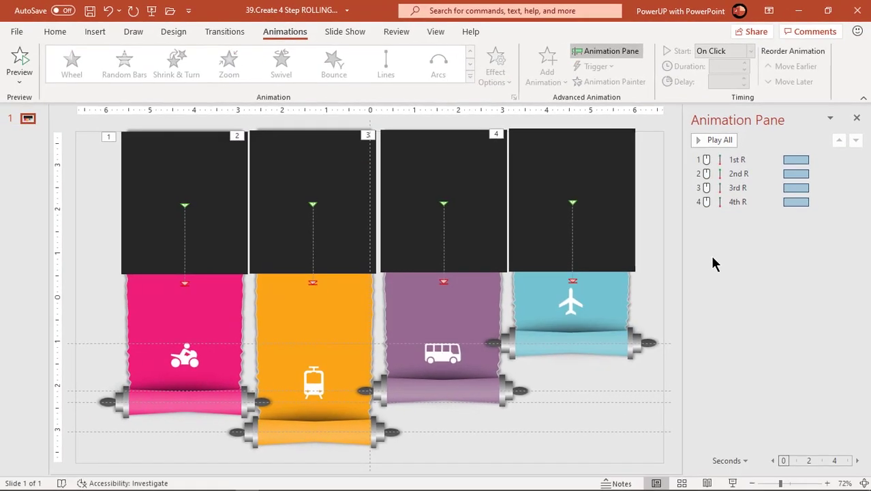
Extend the motion paths of 1st R and 2nd R straight down below the slide so each rectangle ends at its roller
left_click(230, 243)
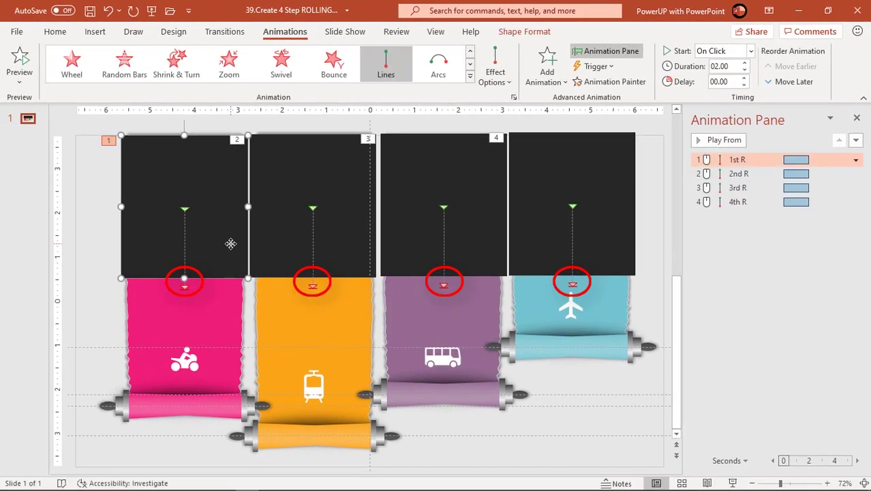
scroll(232, 245, "down", 3)
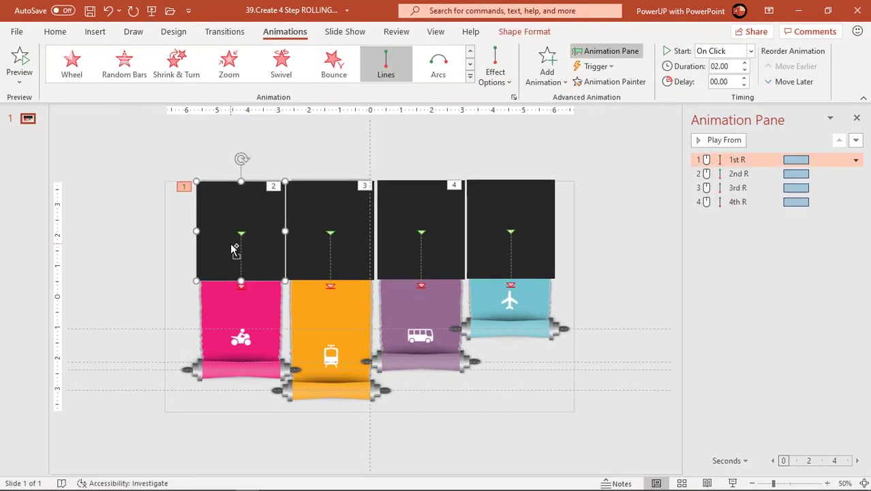
left_click(240, 286)
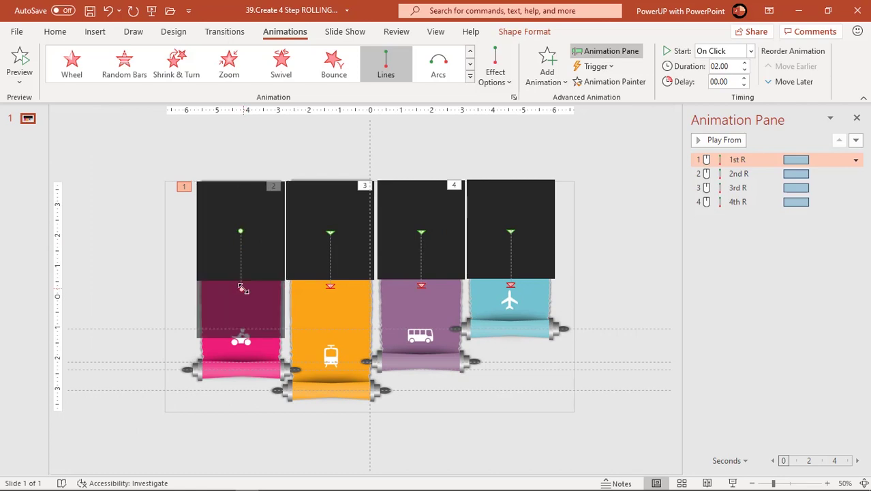
left_click_drag(243, 296, 243, 420)
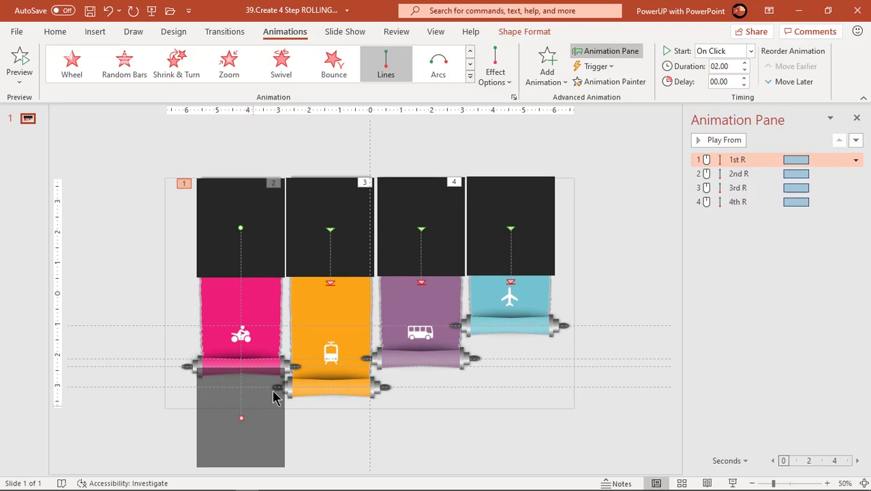
left_click(331, 285)
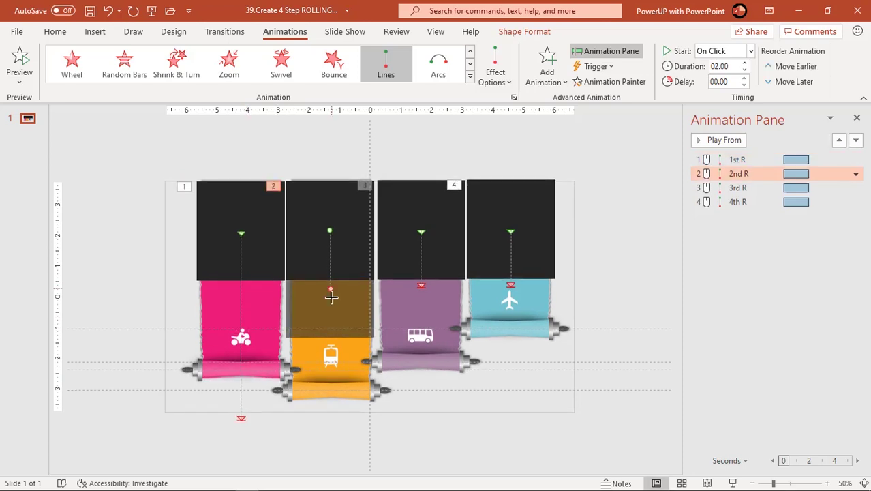
left_click_drag(331, 297, 306, 443)
scroll(305, 443, "down", 1)
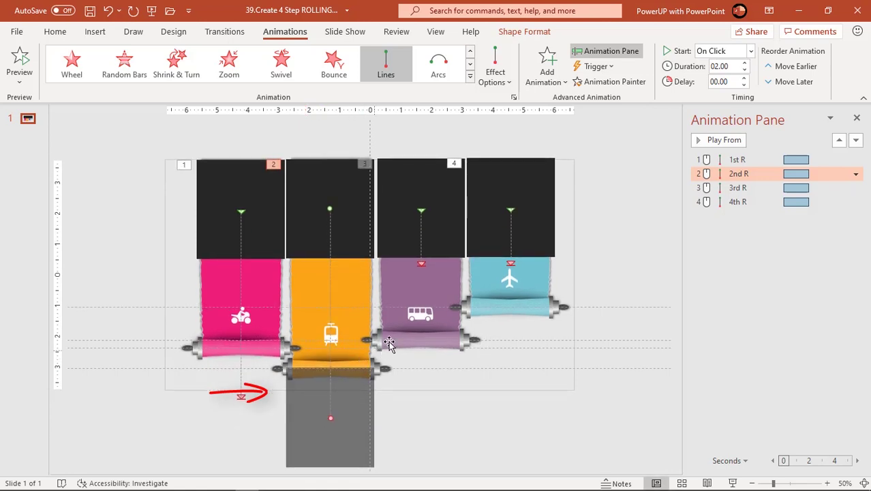
scroll(422, 266, "up", 1)
Extend the motion paths of 3rd R and 4th R straight down so each rectangle ends at its purple or turquoise roller
left_click(421, 286)
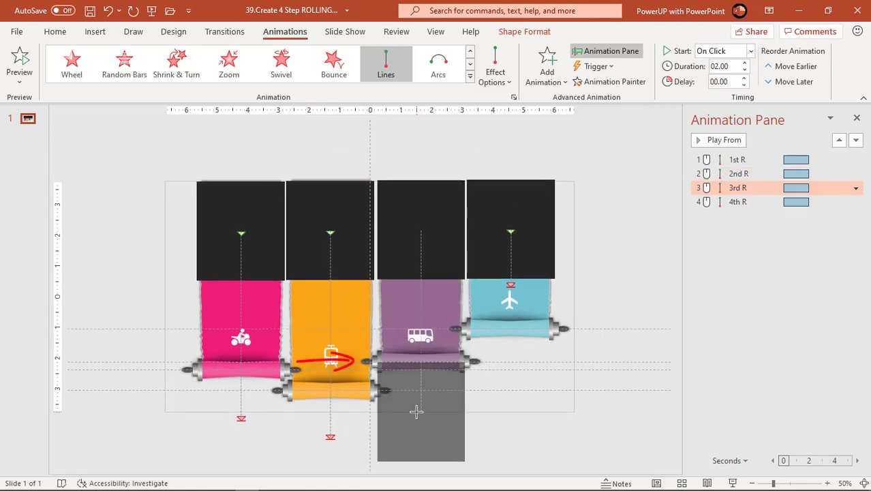
left_click(511, 289)
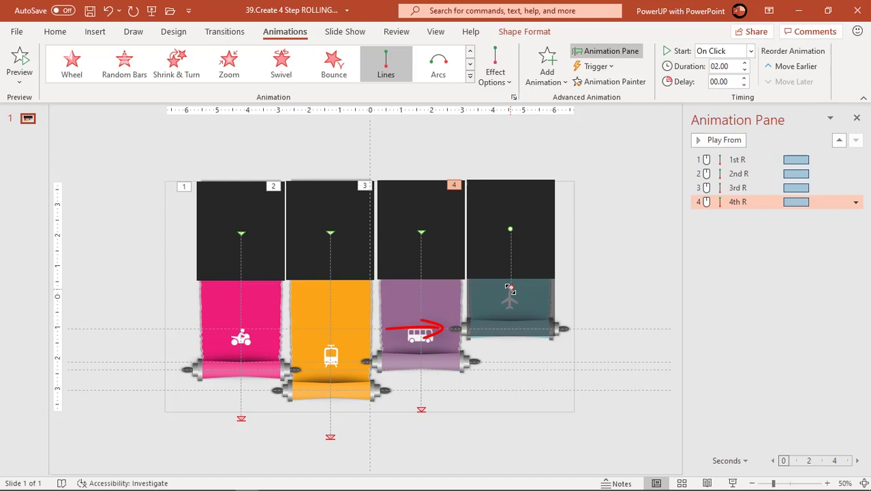
left_click_drag(512, 293, 497, 379)
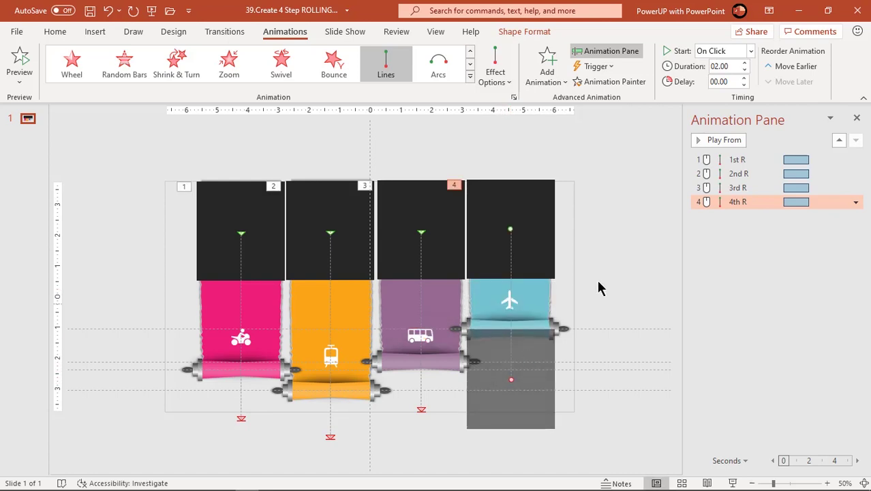
left_click(608, 251)
Stretch all four covering rectangles together down to the slide's lower edge, to a height of about 7.54 inches
left_click(275, 254)
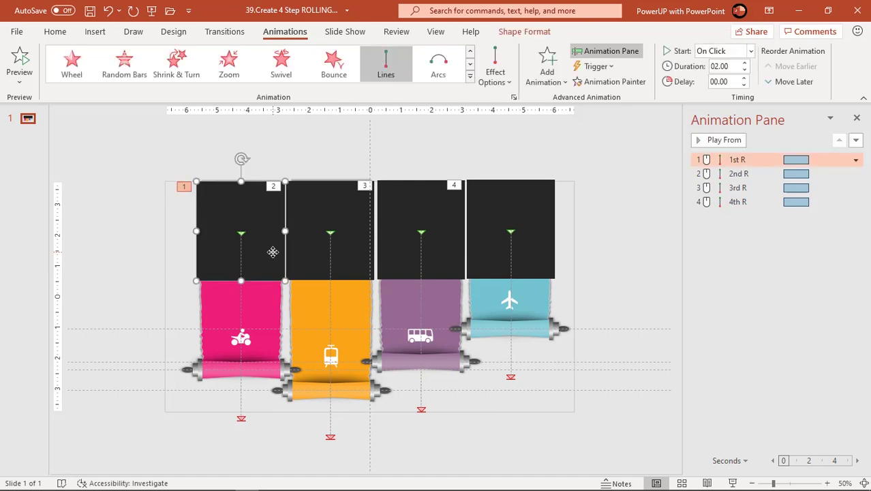
left_click(315, 264, "shift")
left_click(411, 247, "shift")
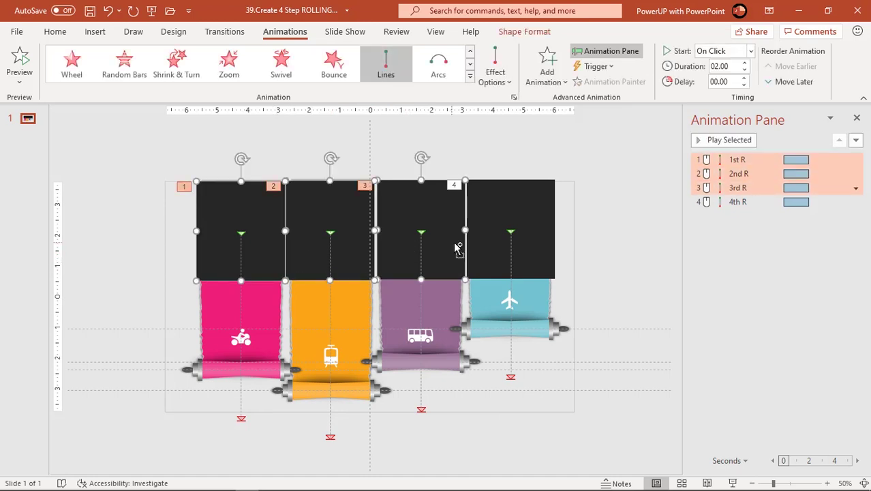
left_click(495, 244, "shift")
left_click_drag(421, 276, 411, 411)
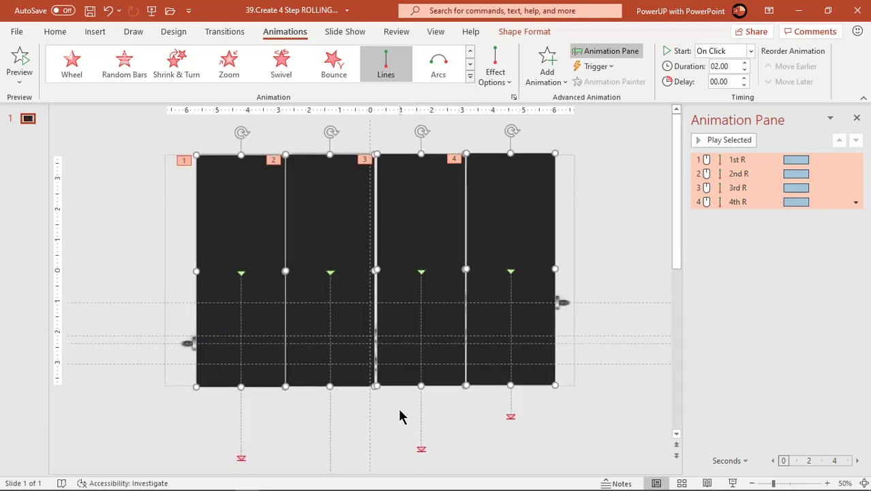
left_click(398, 408)
scroll(398, 408, "down", 1)
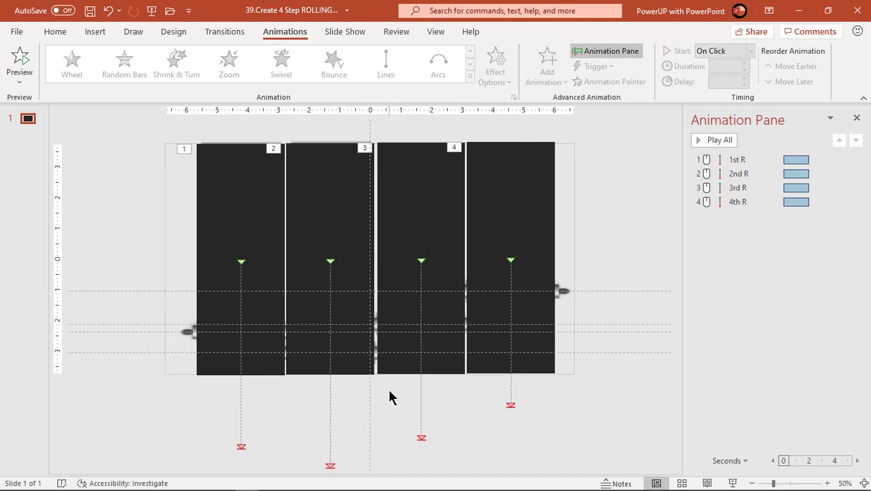
Fill all four covering rectangles with the background grey from the recent colours
left_click(238, 220)
left_click(346, 210, "shift")
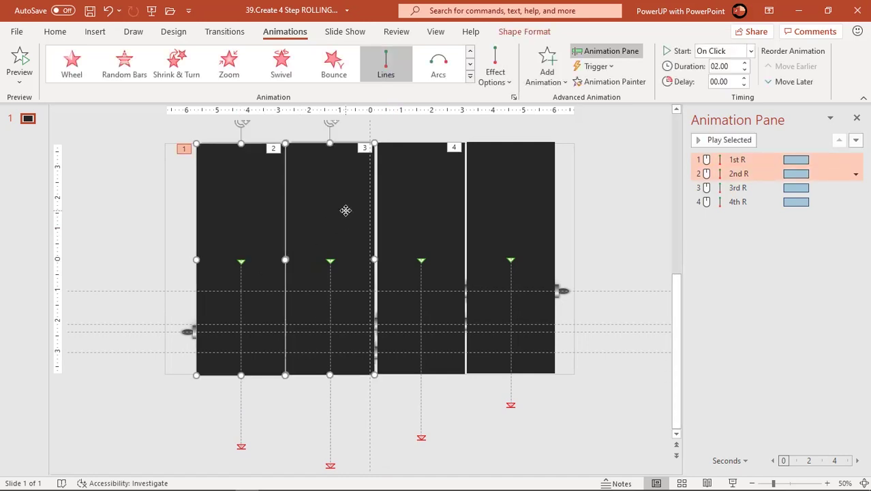
left_click(423, 206, "shift")
left_click(517, 196, "shift")
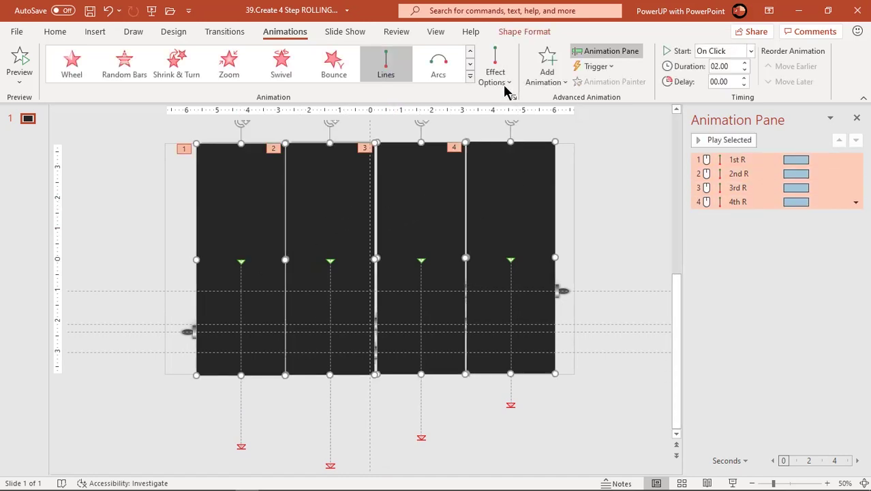
left_click(519, 32)
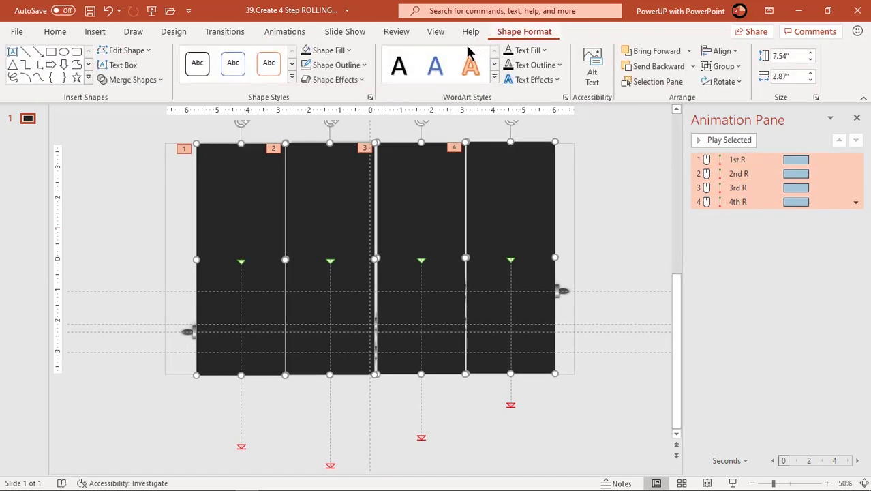
left_click(344, 54)
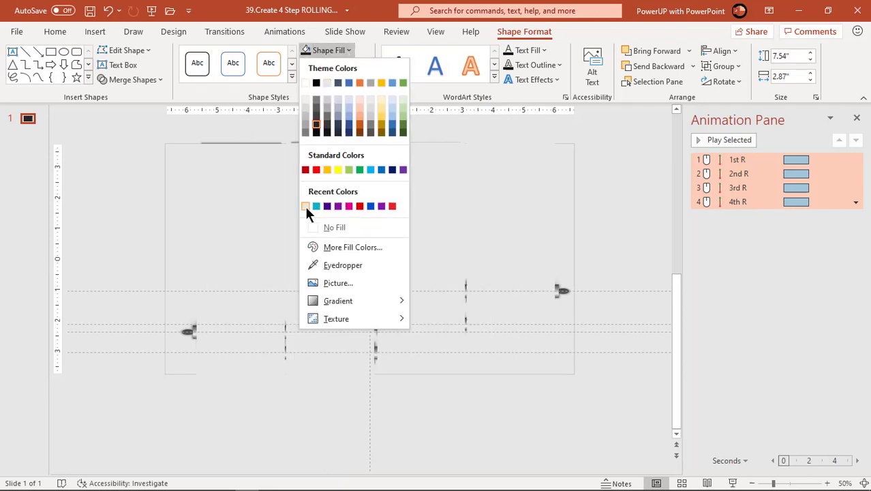
left_click(305, 205)
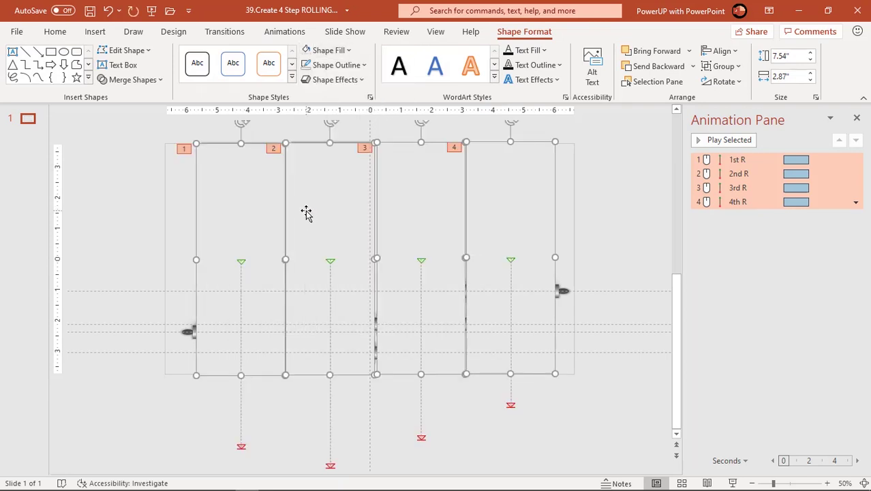
left_click(605, 243)
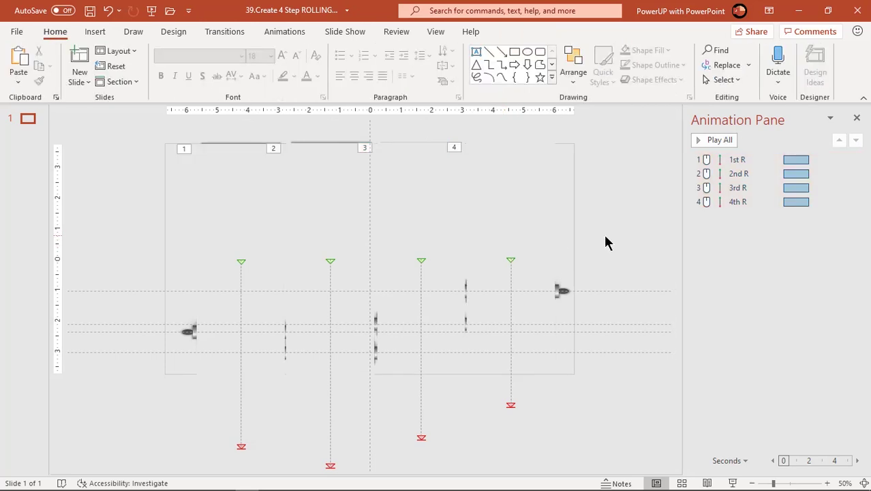
Show the Selection pane and move the roller groups 1st, 2nd, 3rd and 4th above the covering rectangles in the stacking order
left_click(516, 209)
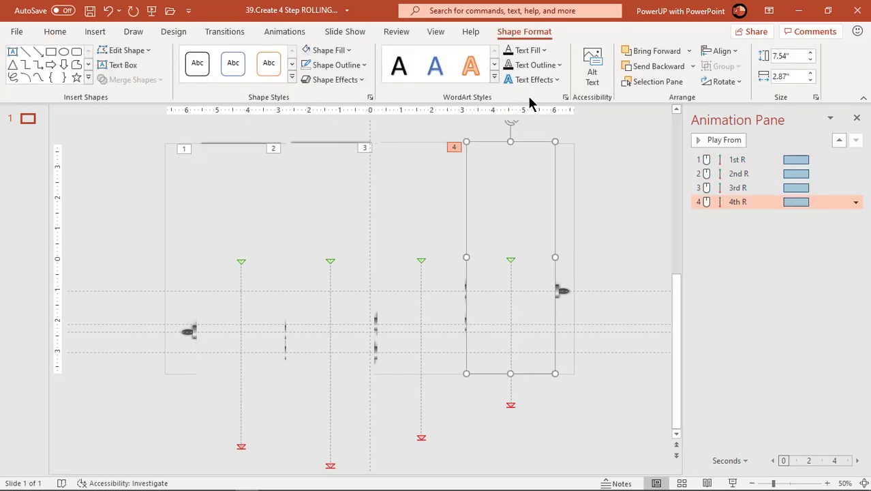
left_click(654, 82)
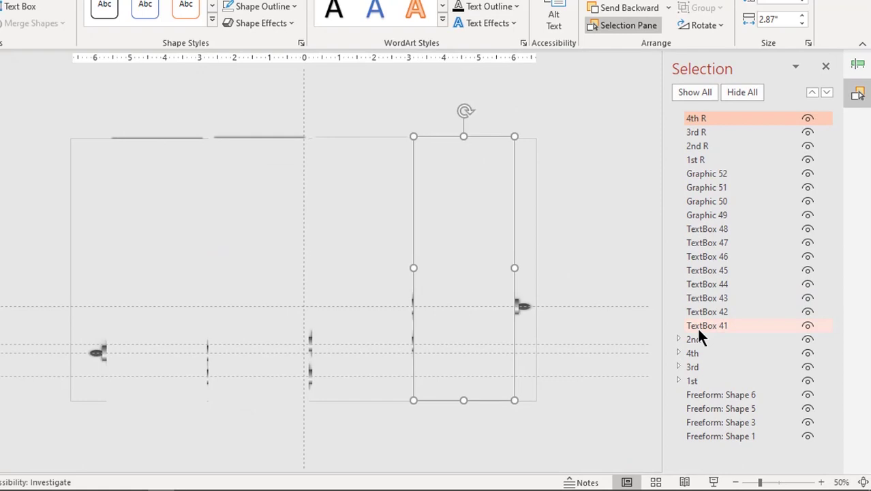
left_click(709, 355)
left_click(689, 379, "ctrl")
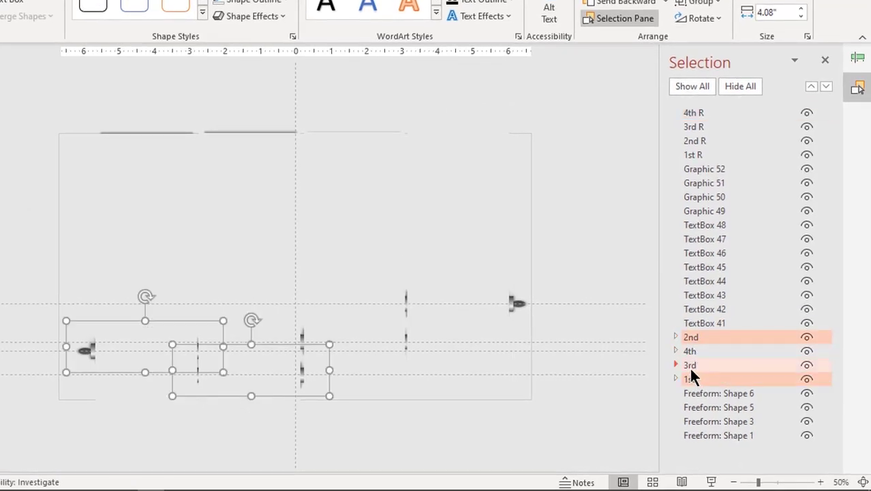
left_click(689, 365, "ctrl")
left_click(691, 351, "ctrl")
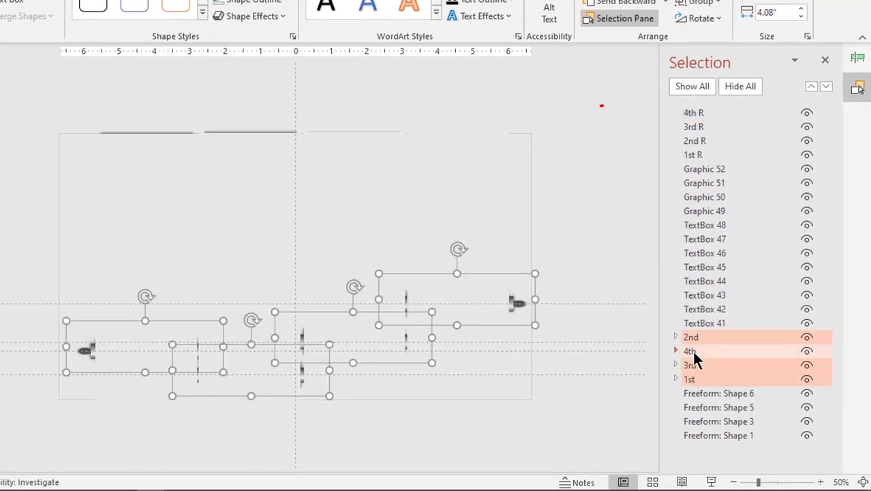
mouse_move(692, 350)
left_mouse_down()
mouse_move(717, 278)
mouse_move(716, 133)
mouse_move(705, 116)
left_mouse_up()
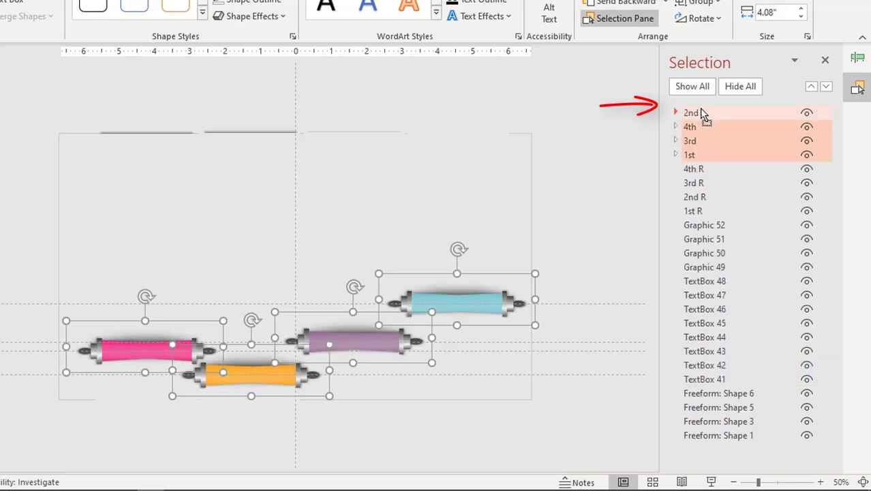
left_click(577, 252)
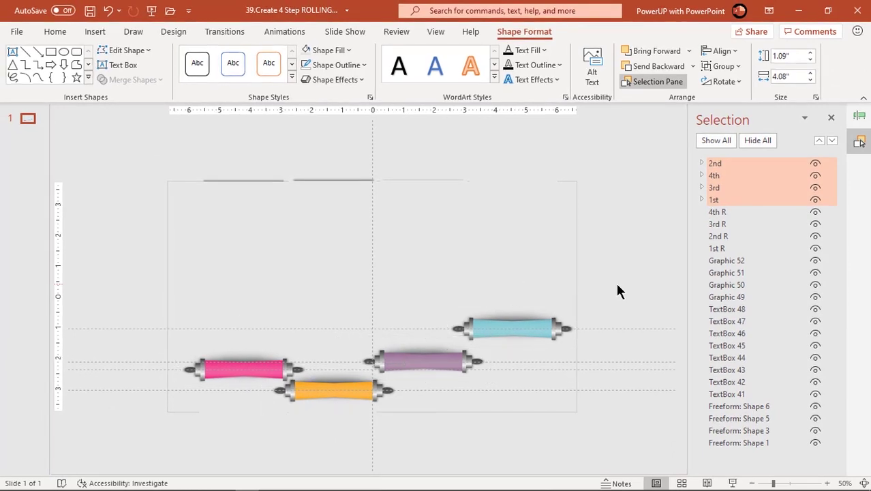
left_click(617, 291)
Move the pink roller straight up to the slide's upper edge and align the tops of all four rollers with it
left_click(251, 367)
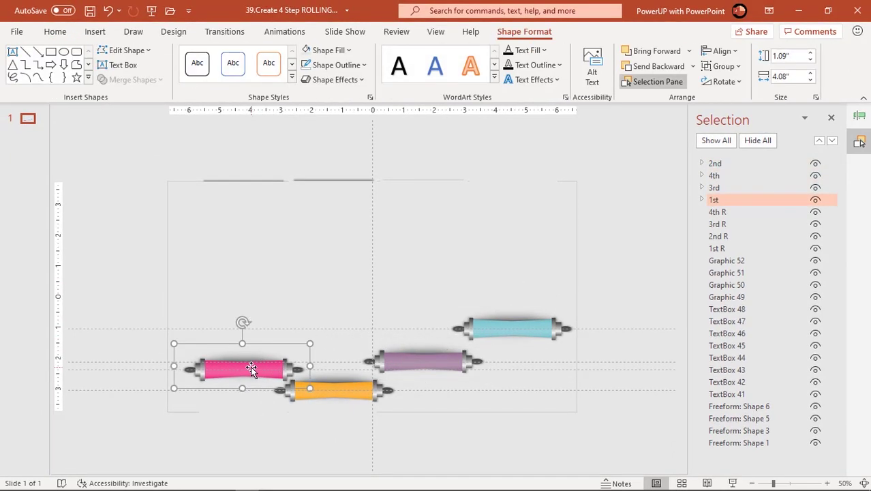
left_click_drag(252, 368, 269, 186)
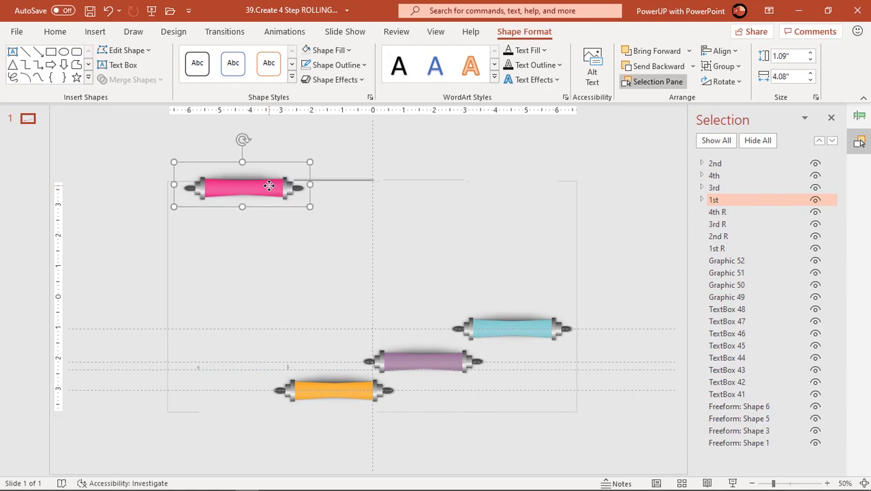
left_click(335, 392, "shift")
left_click(432, 364, "shift")
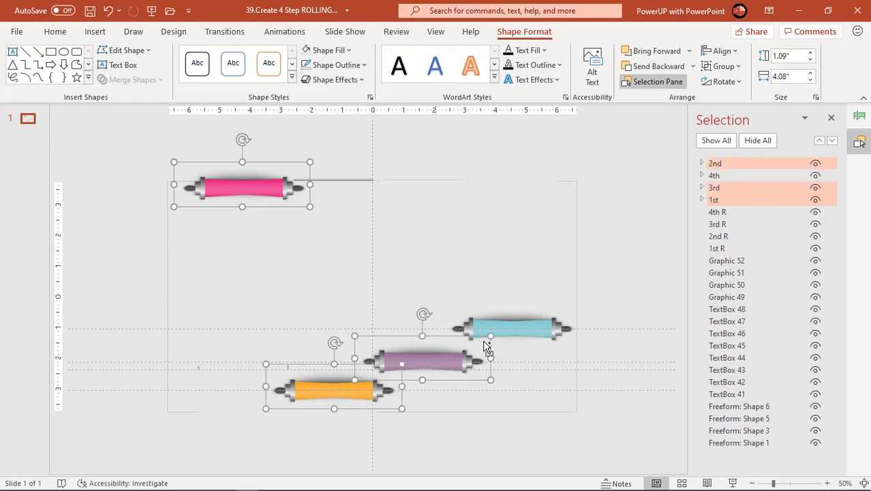
left_click(516, 334, "shift")
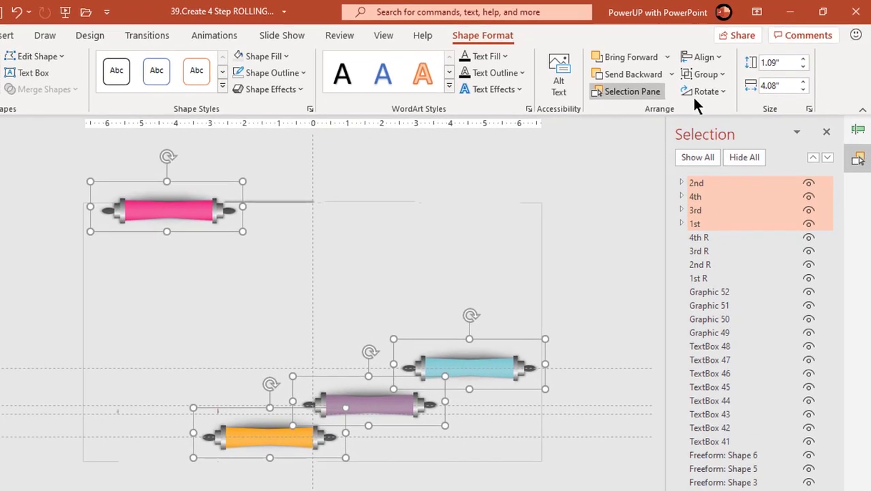
left_click(697, 59)
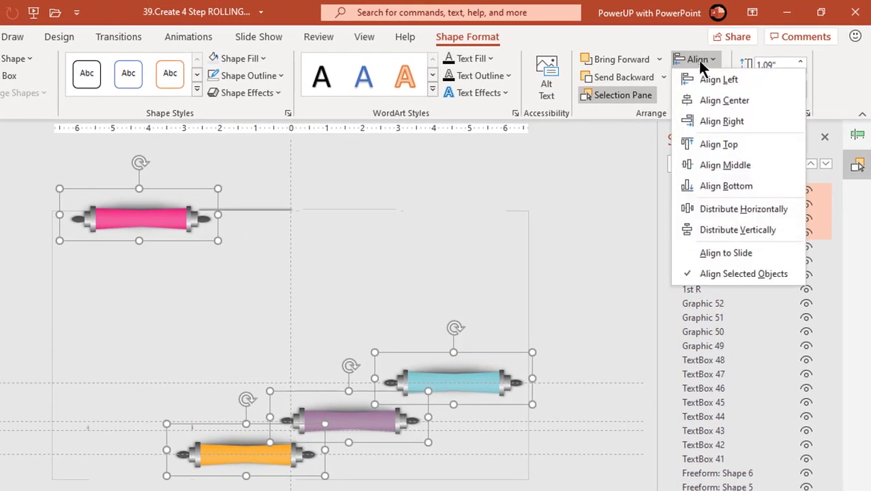
left_click(716, 145)
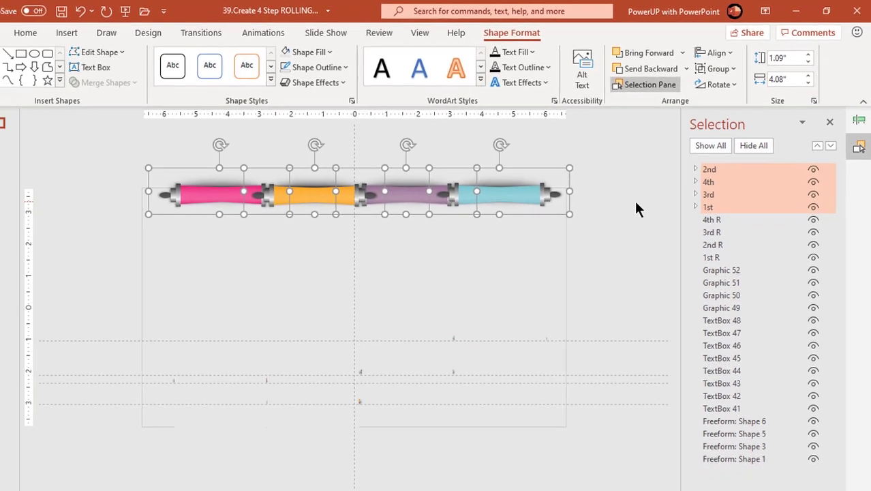
Apply a Lines motion path animation to all four selected roller groups
left_click(858, 118)
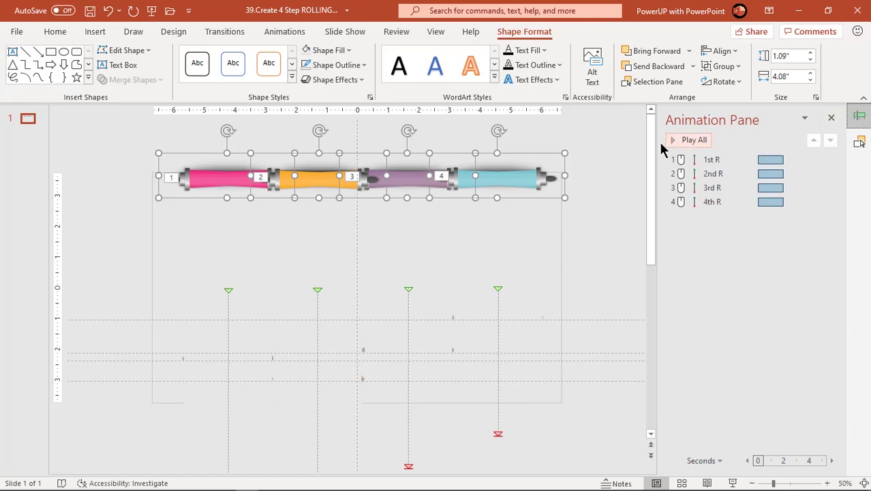
left_click(290, 36)
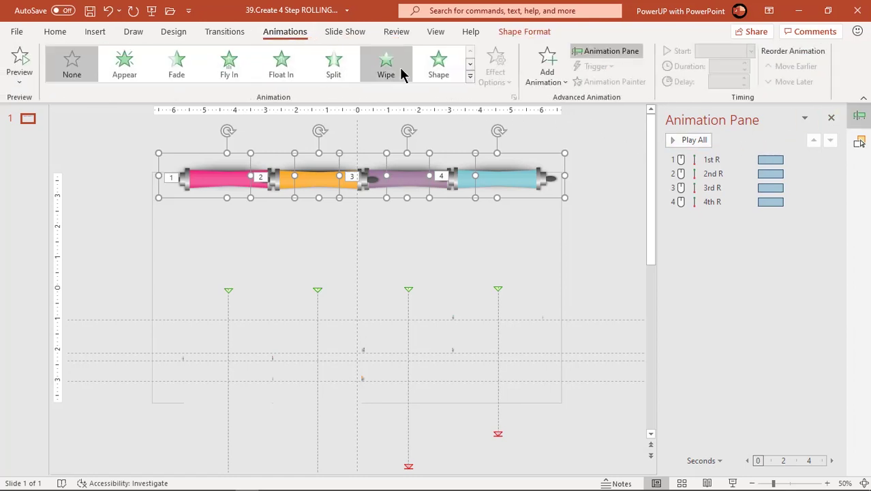
left_click(466, 77)
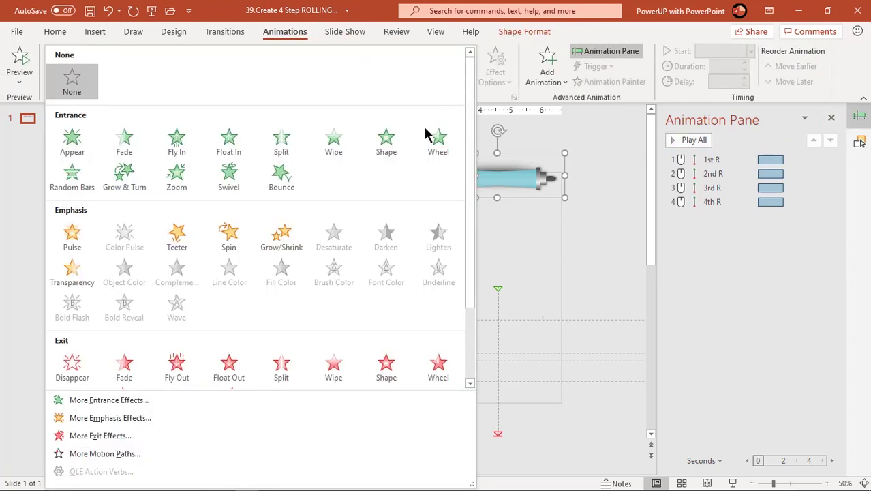
left_click_drag(472, 155, 463, 227)
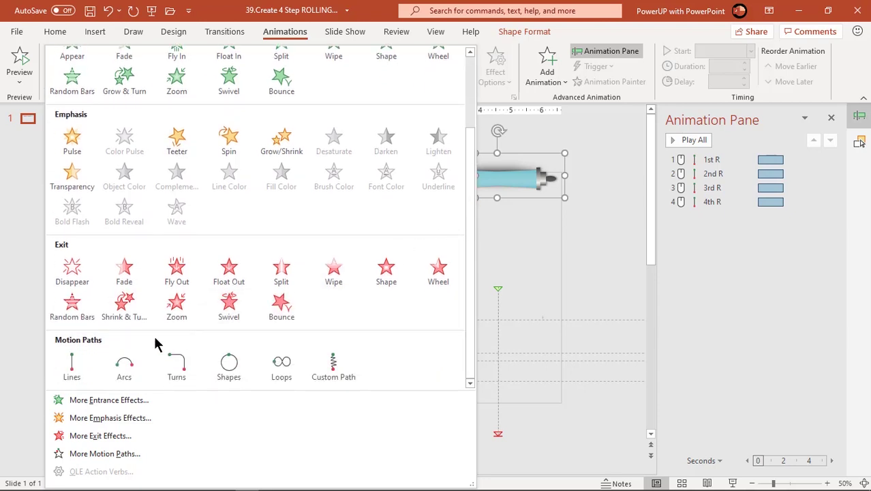
left_click(80, 363)
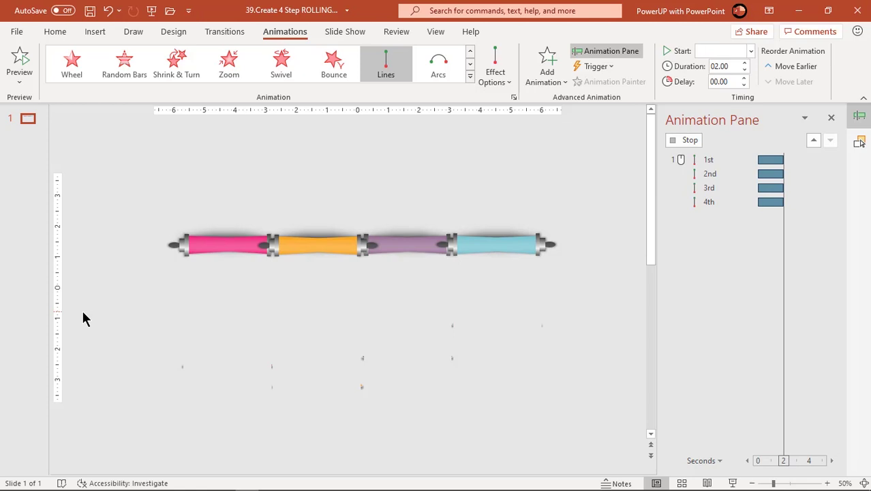
left_click(101, 278)
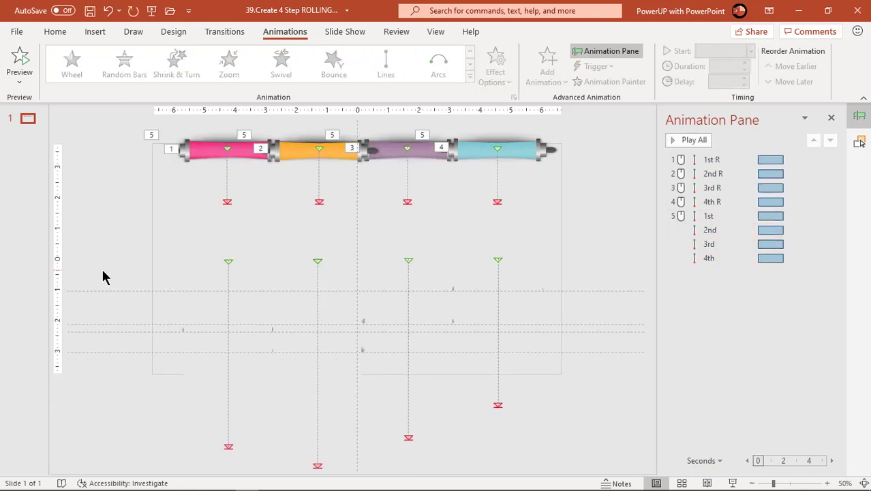
Extend the motion paths of the pink and orange rollers straight down so each roller ends on its own horizontal guide
left_click(227, 200)
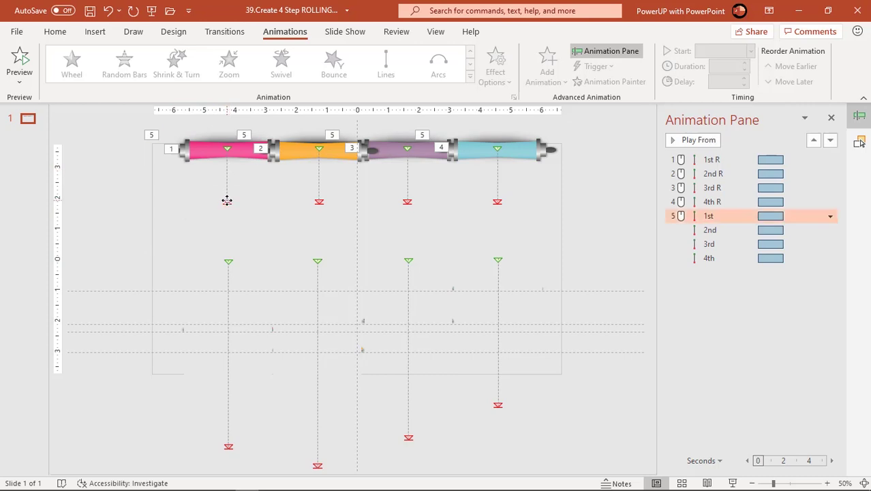
left_click_drag(228, 205, 220, 320)
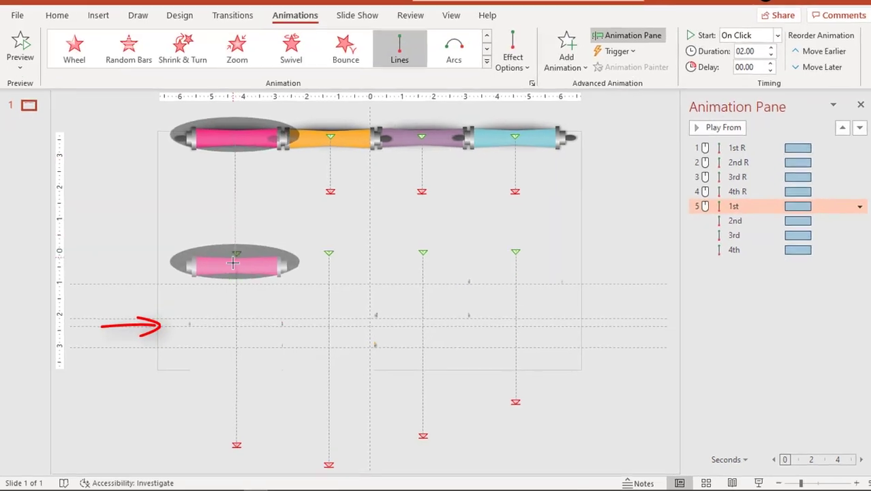
mouse_move(292, 265)
left_mouse_down()
mouse_move(285, 278)
mouse_move(292, 274)
left_mouse_up()
left_click(423, 107)
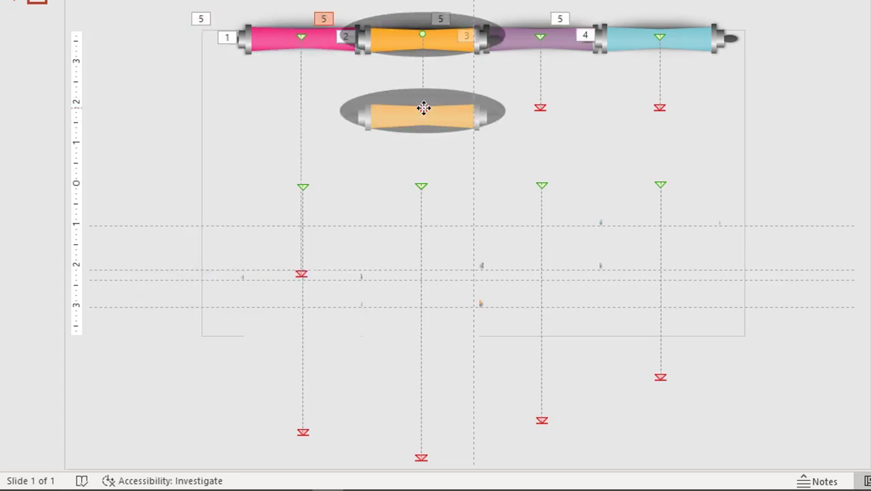
left_click_drag(423, 111, 423, 299)
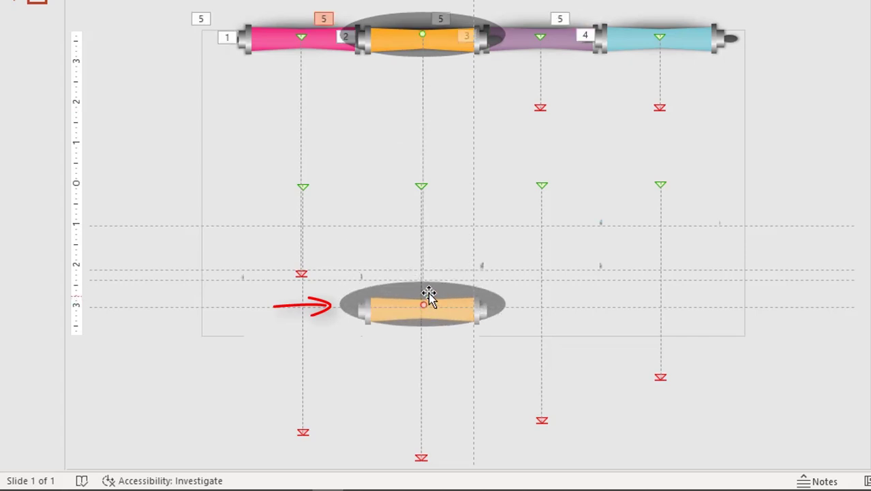
Extend the motion paths of the purple and turquoise rollers straight down so each roller ends on its own horizontal guide
left_click(541, 108)
mouse_move(541, 108)
left_mouse_down()
mouse_move(538, 288)
mouse_move(543, 265)
left_mouse_up()
left_click(660, 108)
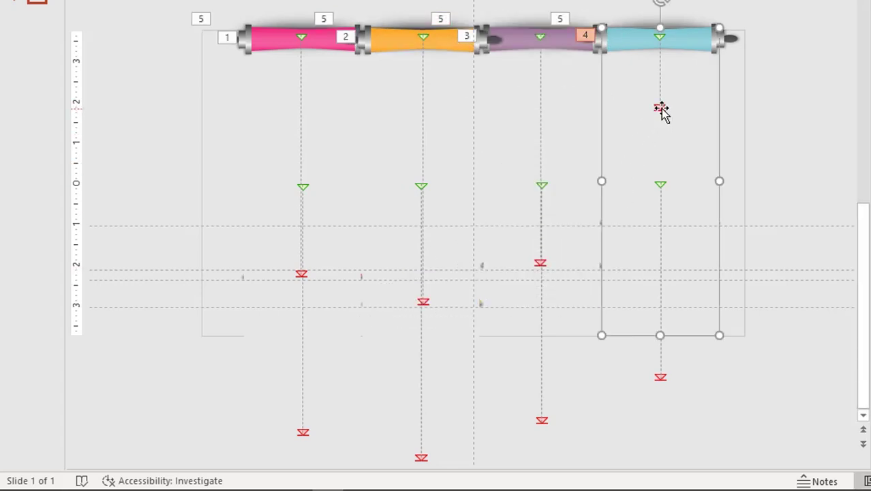
left_click_drag(659, 109, 660, 222)
left_click(778, 140)
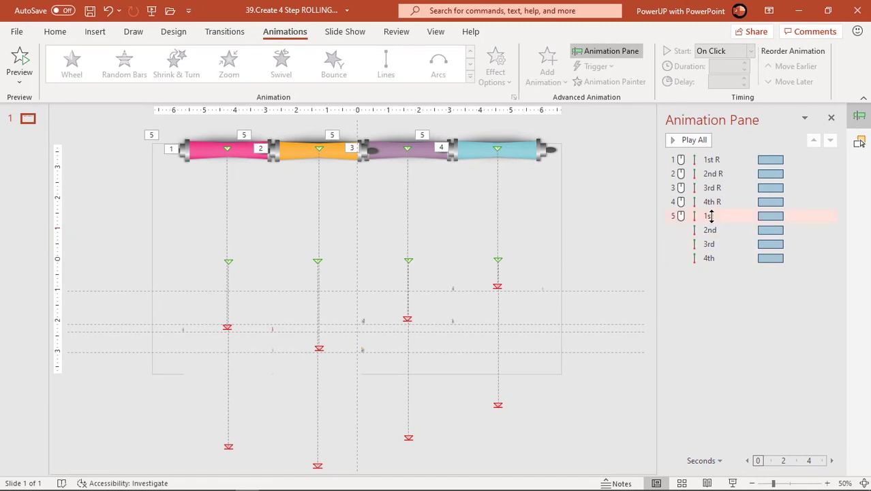
Reorder the animations so 1st, 2nd and 3rd each directly follow their matching rectangles 1st R, 2nd R and 3rd R
left_click_drag(710, 215, 721, 177)
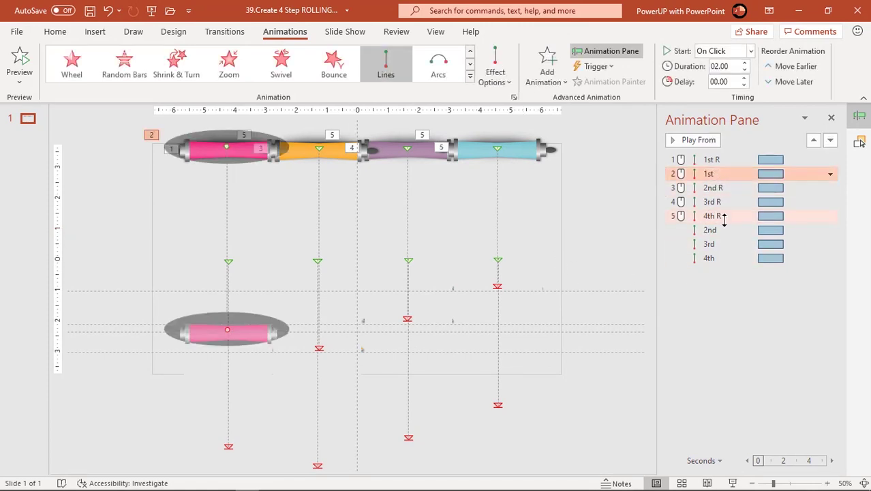
left_click_drag(710, 230, 721, 202)
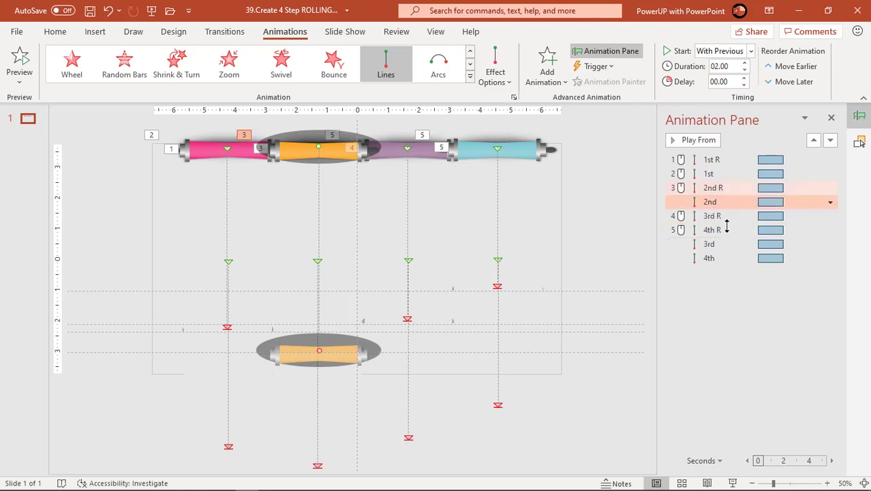
left_click_drag(712, 247, 723, 236)
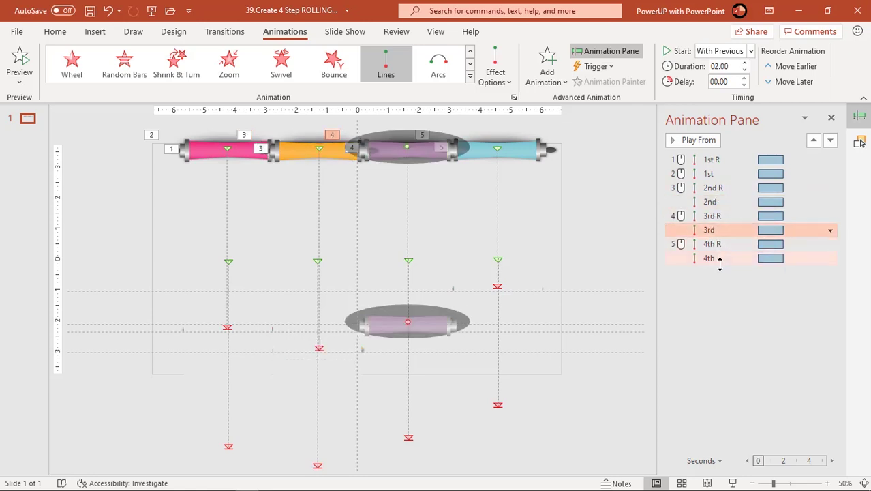
left_click(721, 310)
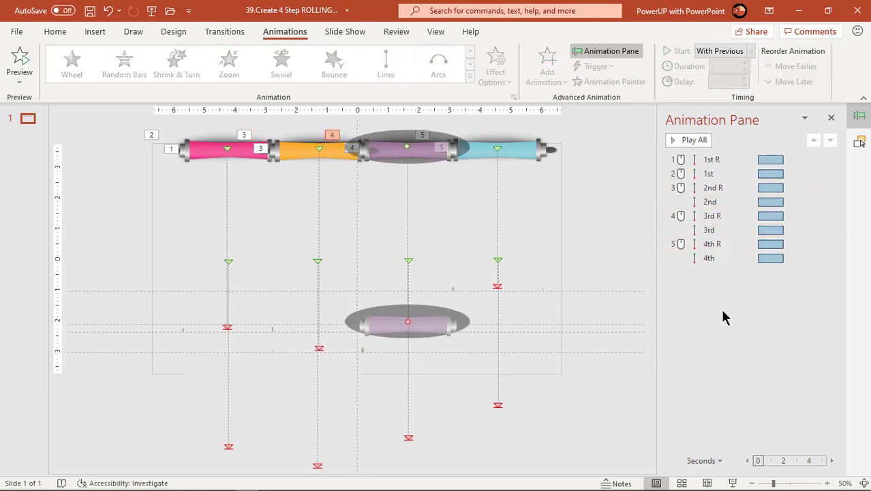
Set the 1st roller's animation to Start With Previous and check the start setting of 2nd, 3rd and 4th
left_click(714, 176)
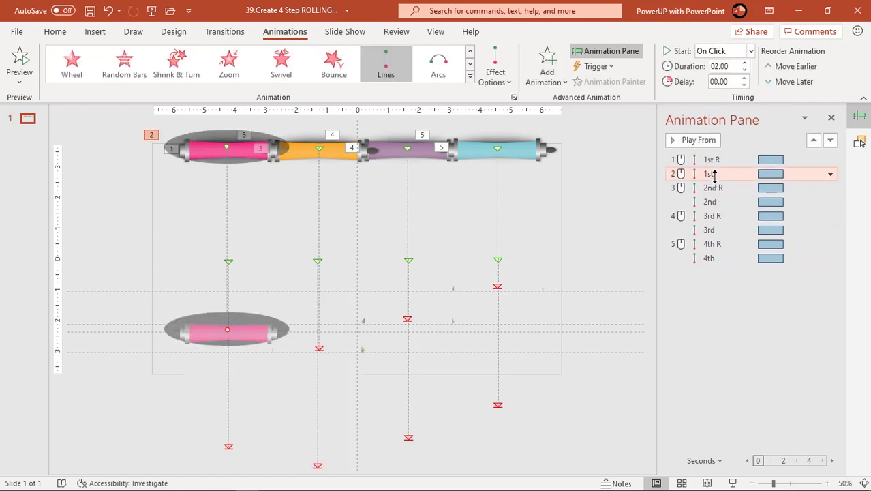
left_click(830, 174)
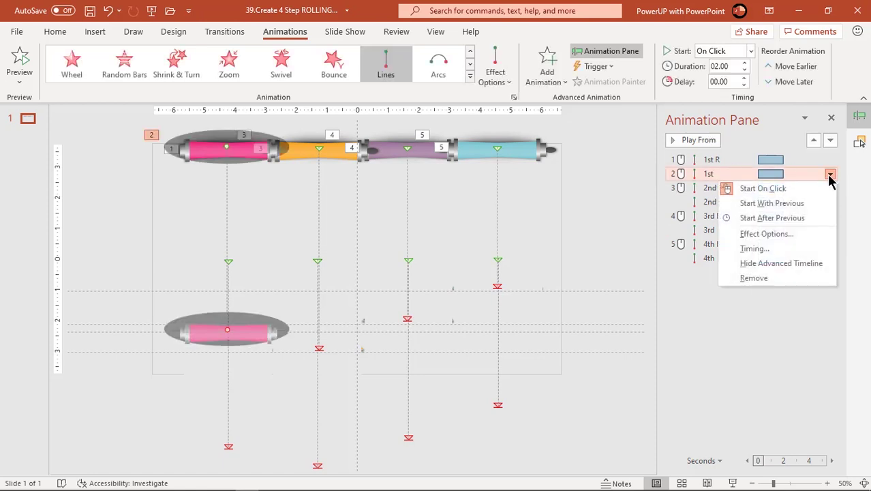
left_click(782, 204)
left_click(713, 201)
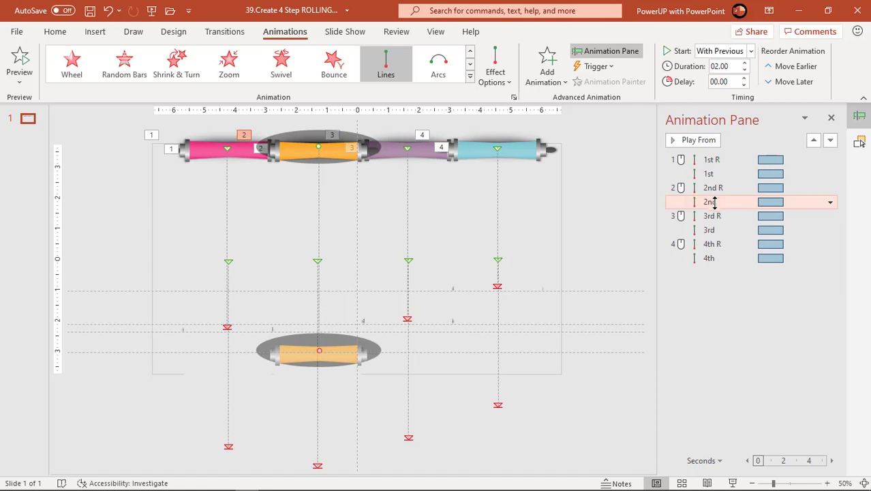
left_click(710, 229)
left_click(719, 257)
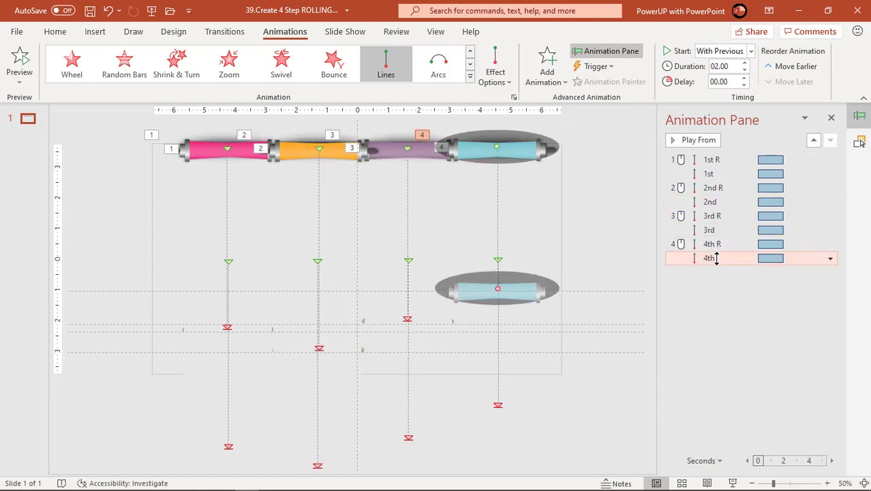
left_click(632, 281)
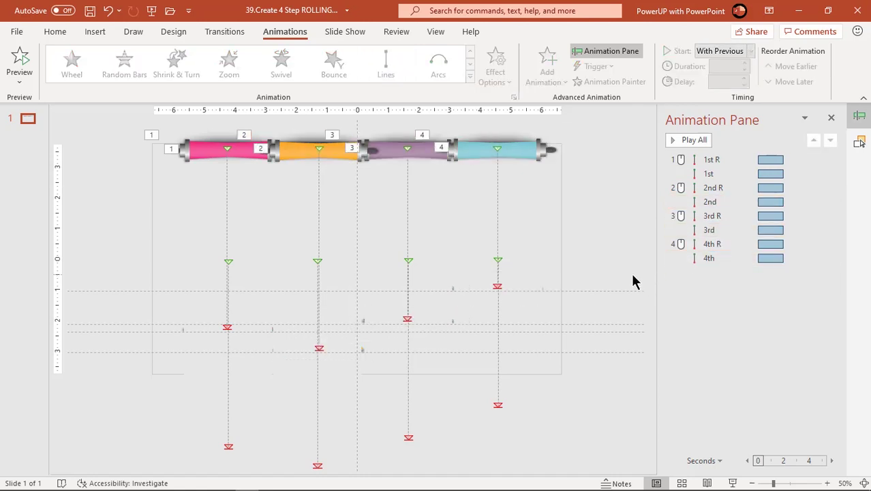
Give all eight motion path animations, from 1st R to 4th, a bounce end of 0.6 sec
left_click(714, 160)
left_click(708, 259, "shift")
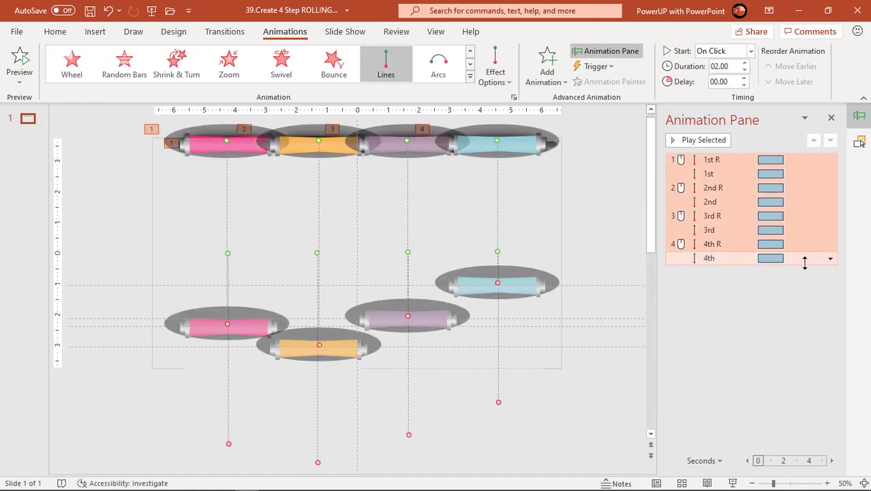
left_click(830, 258)
left_click(777, 317)
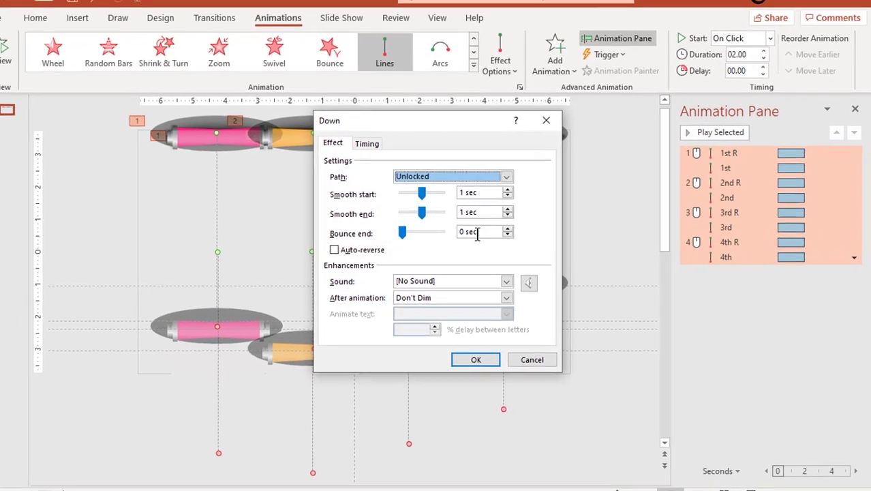
left_click_drag(479, 233, 440, 236)
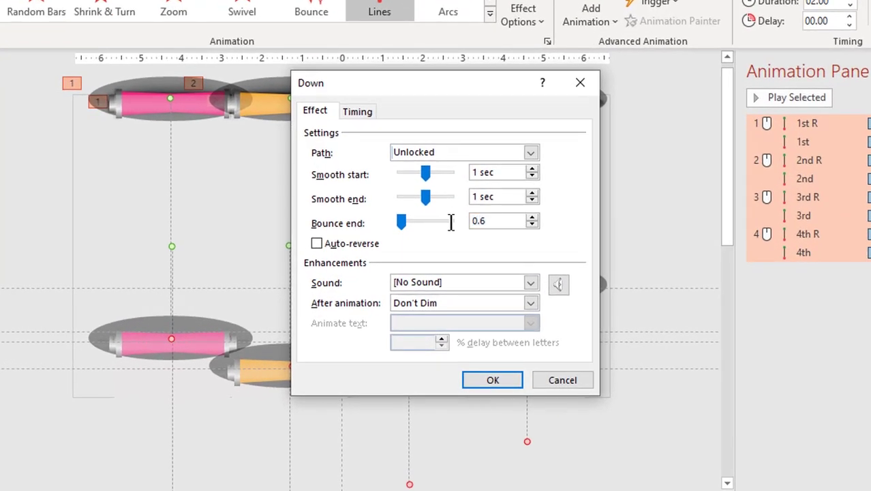
left_click(507, 379)
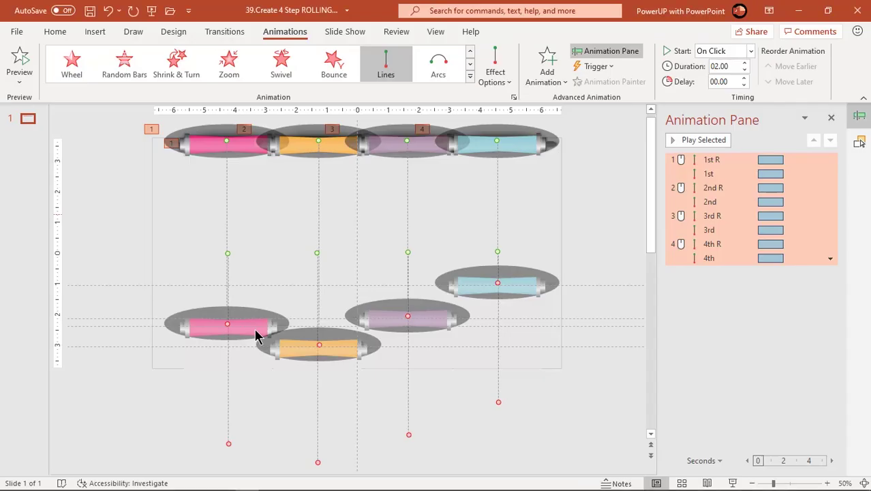
Adjust the side edges of covering rectangles 1st R, 2nd R and 3rd R slightly so they fully hide the banner edges
left_click(215, 234)
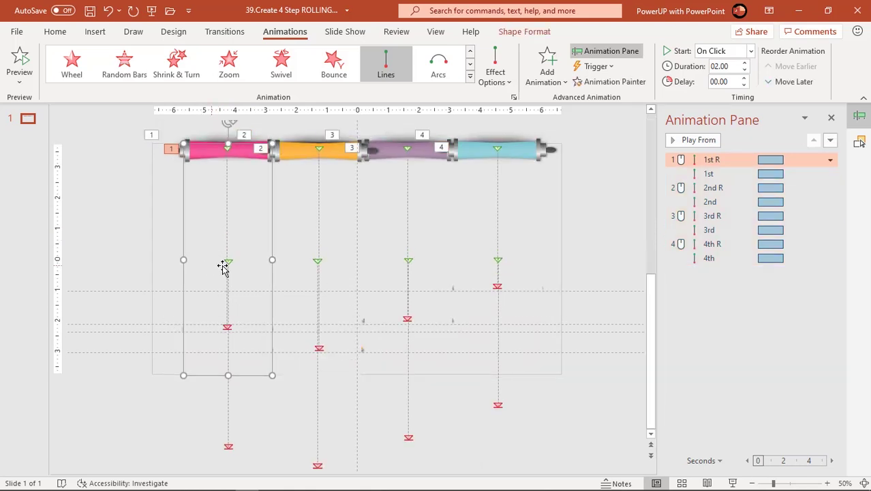
left_click_drag(272, 260, 273, 259)
left_click(282, 263)
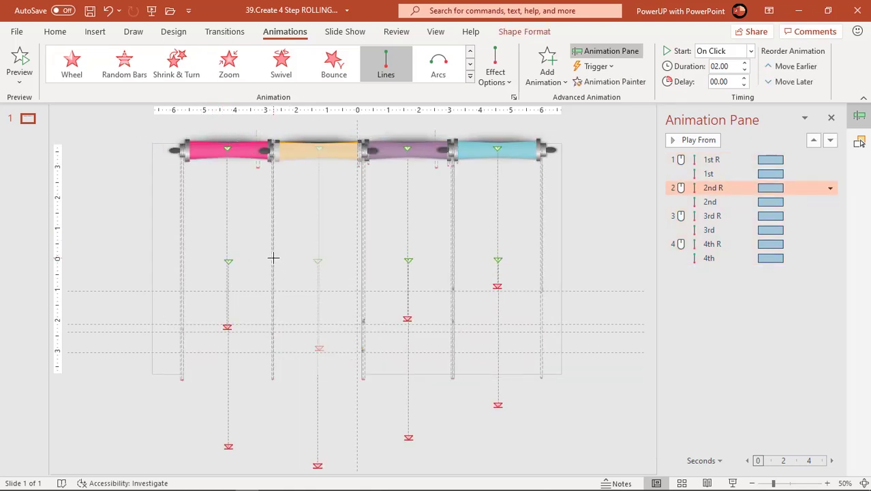
left_click(379, 248)
left_click_drag(364, 257, 363, 257)
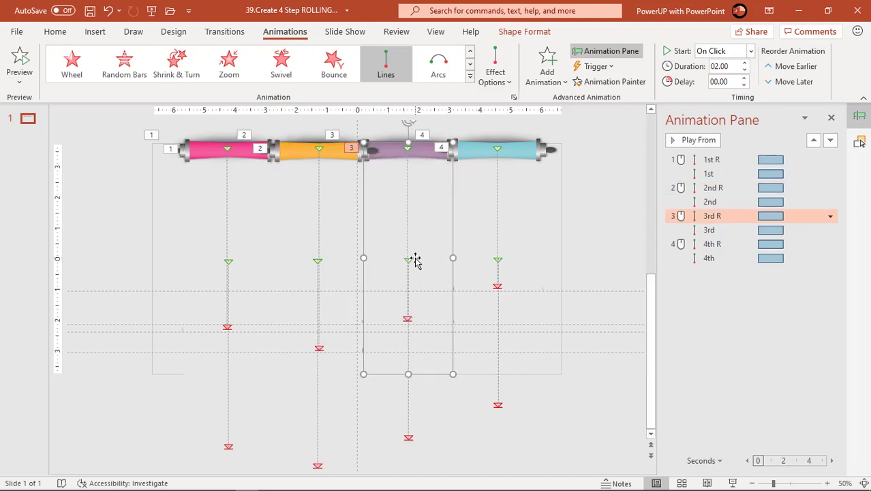
Widen covering rectangle 4th R slightly on both sides and 1st R on its left side to hide the remaining banner edges
left_click(480, 237)
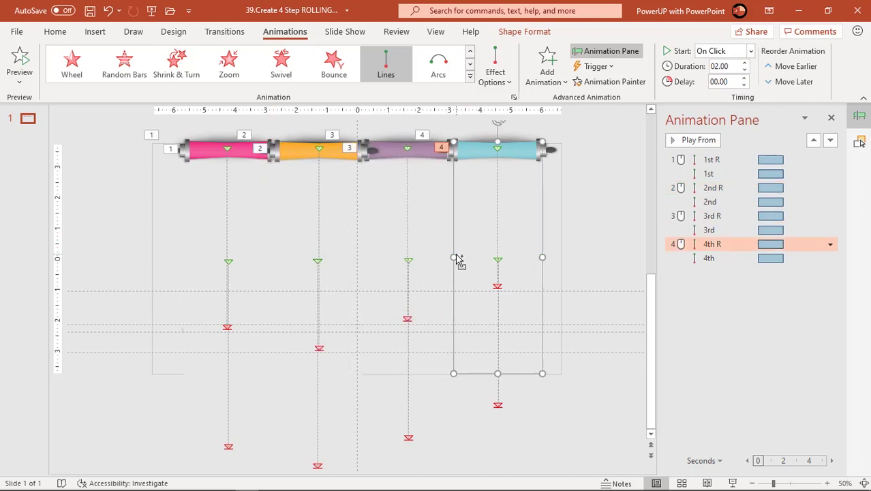
left_click_drag(542, 258, 546, 258)
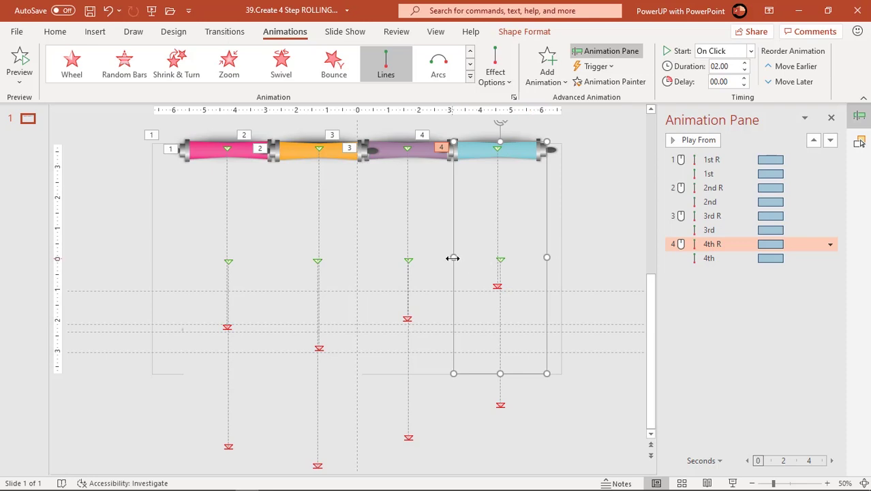
left_click(588, 227)
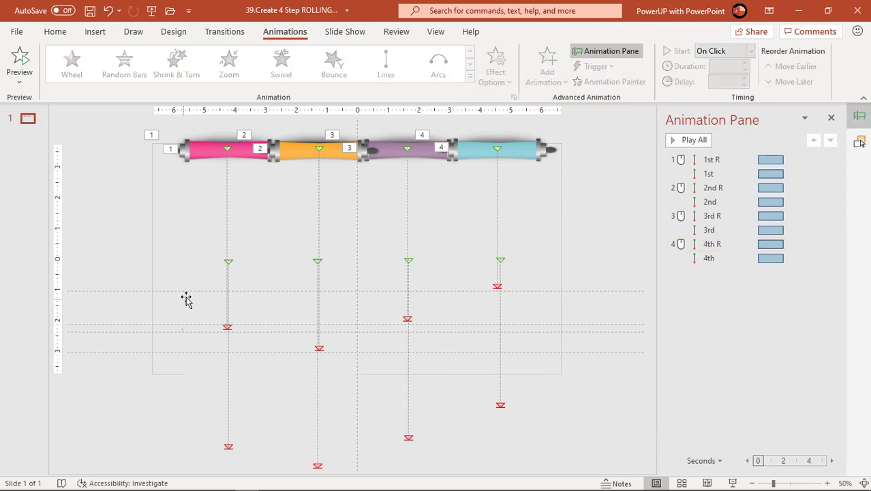
left_click(185, 274)
left_click_drag(179, 260, 181, 258)
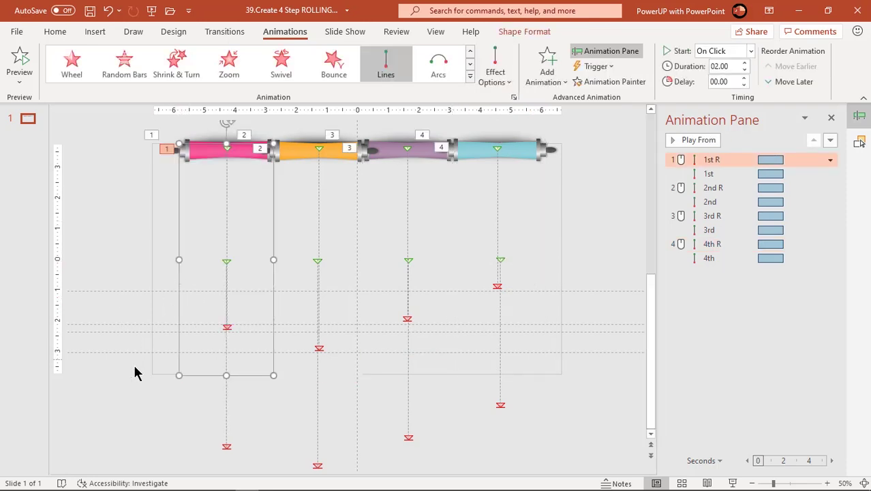
left_click(126, 376)
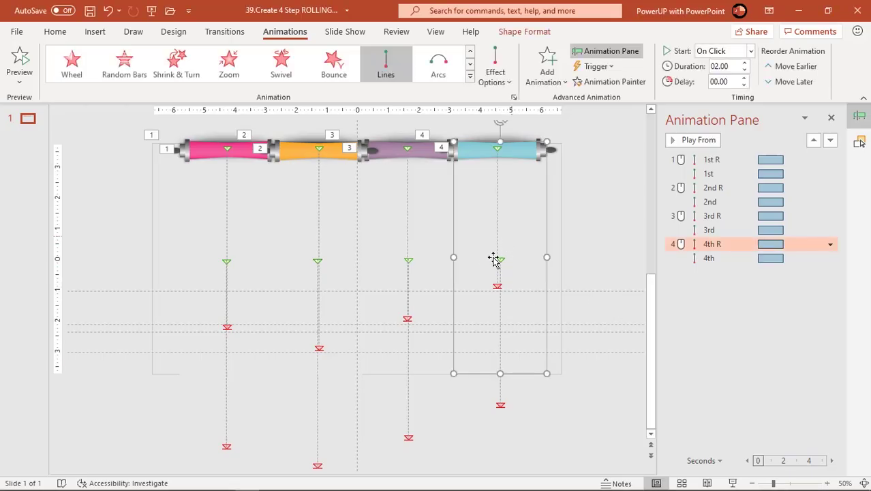
left_click_drag(457, 256, 451, 258)
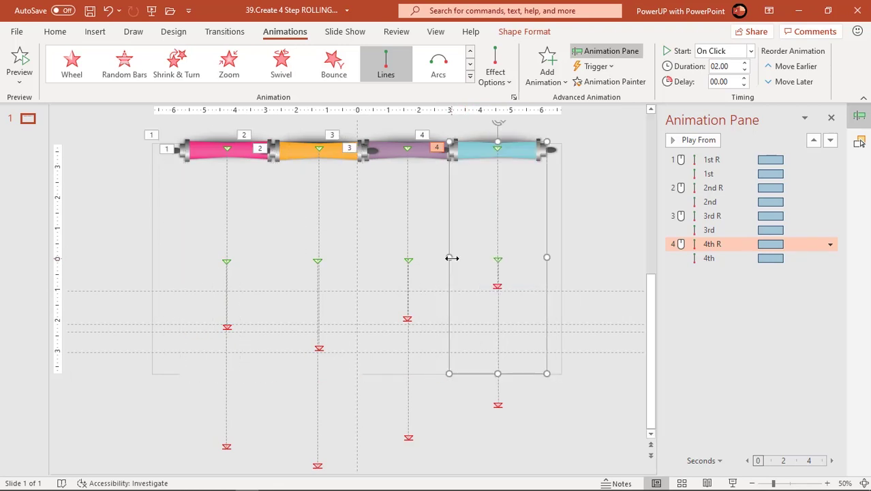